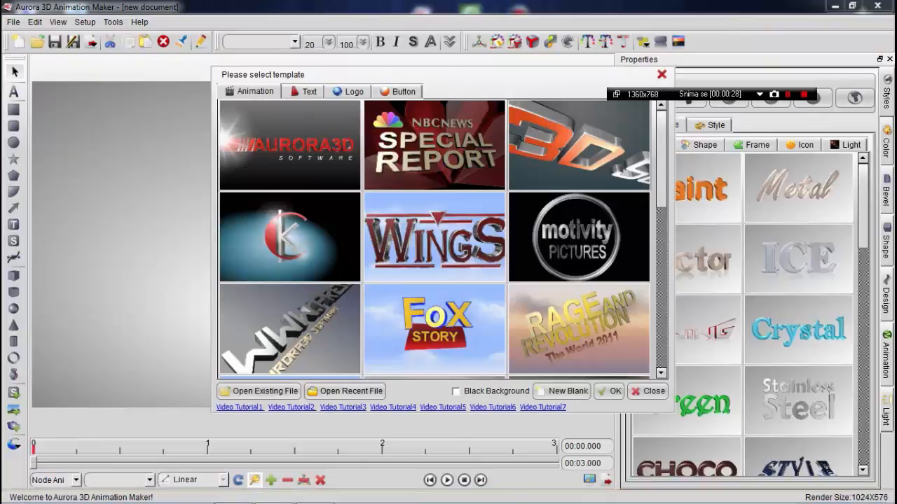
- Create a new animation from the template with slanted orange and white 3D lettering
double_click(578, 146)
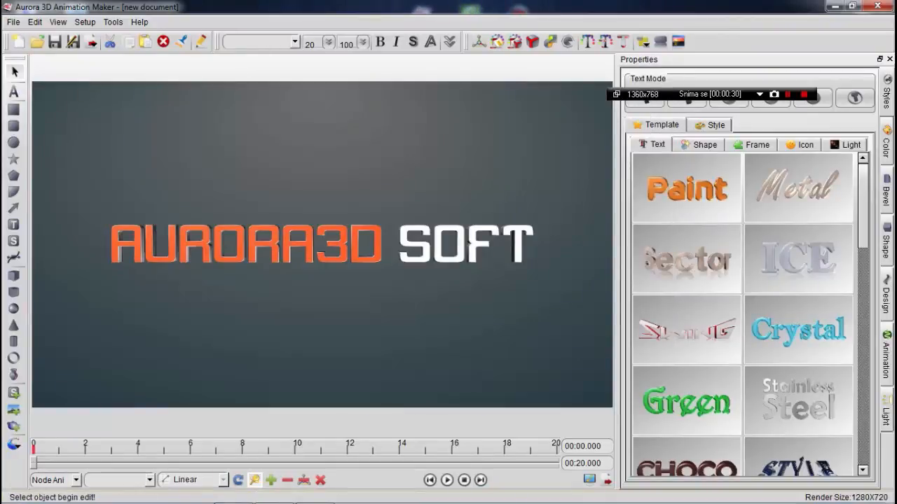
double_click(342, 244)
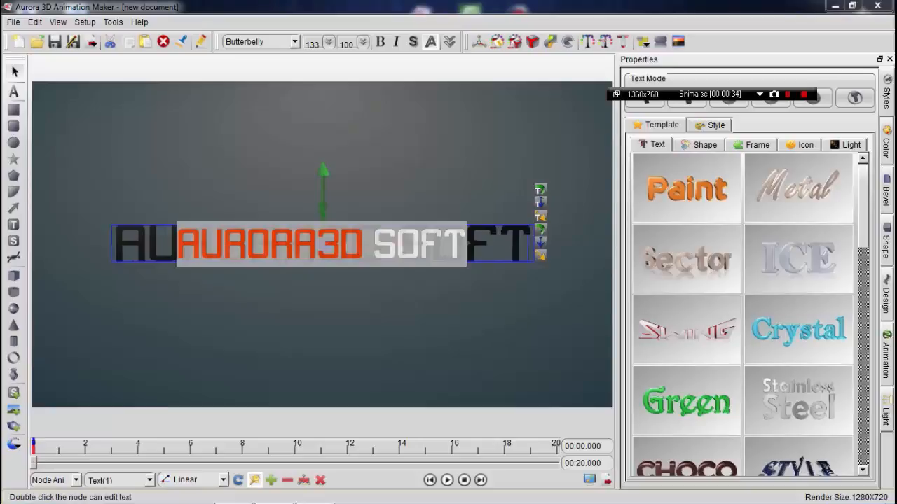
key(ctrl+a)
key(Escape)
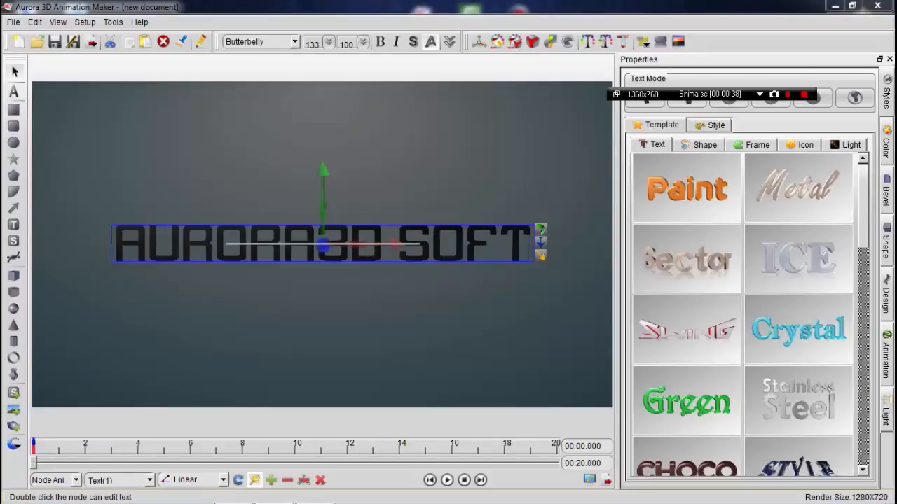
- Apply the red text style to the main title and replace its wording with "FOXer TV"
click(711, 125)
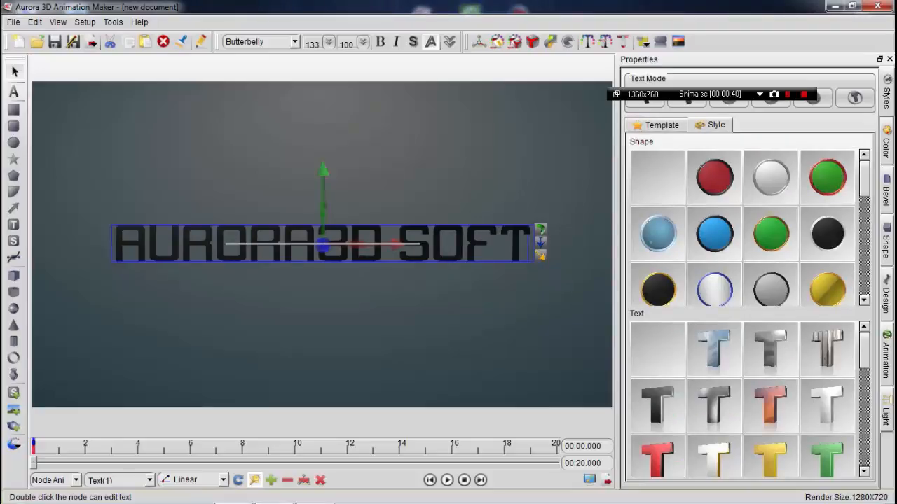
scroll(657, 452, down, 1)
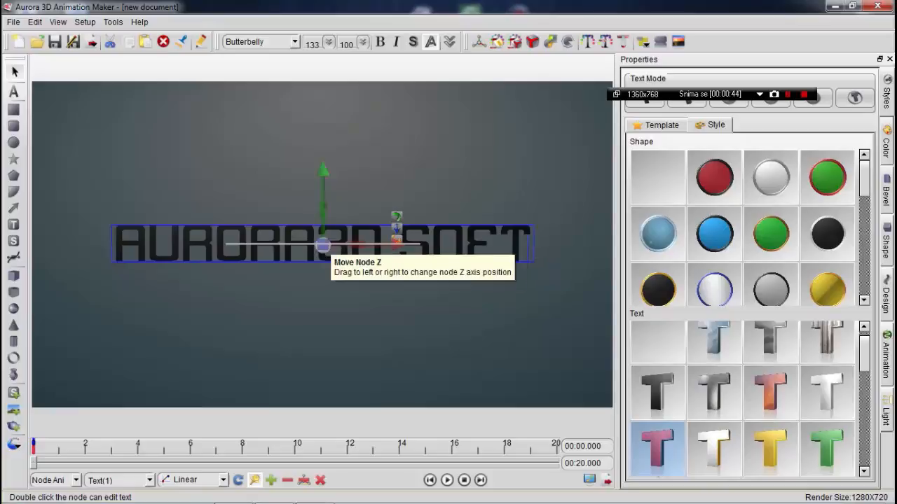
double_click(396, 232)
text(F)
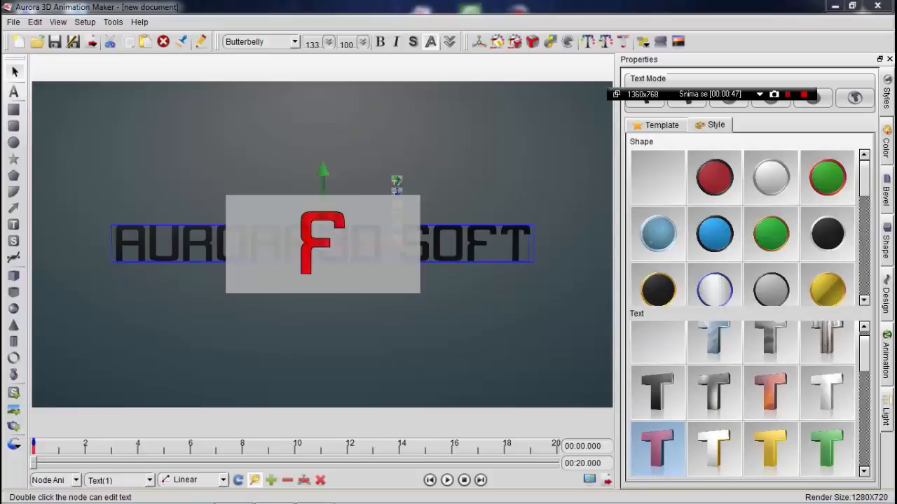
text(OXer)
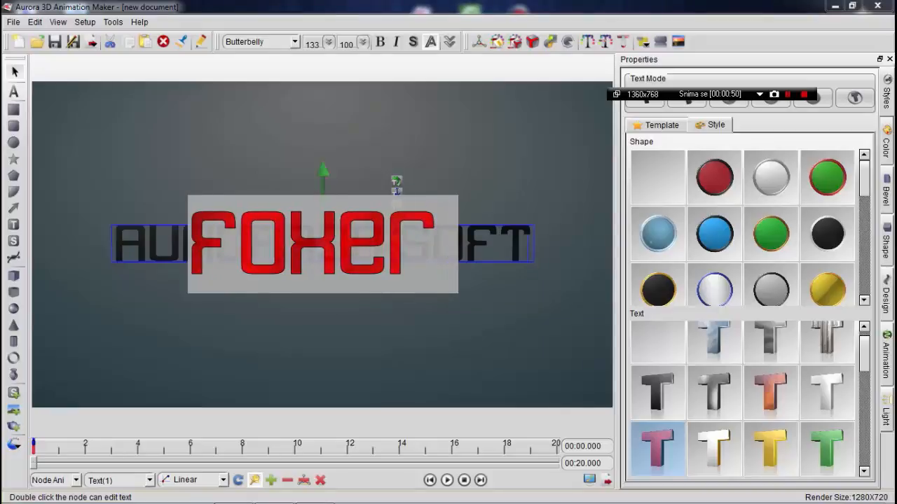
text( TV)
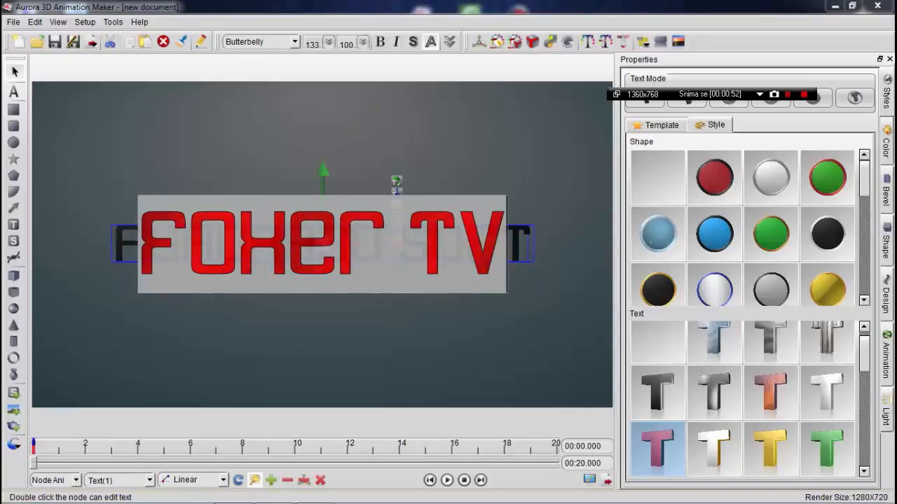
- Apply the bright light-blue text style to only the word "TV" in the title
key(shift+Left)
key(shift+Left)
scroll(742, 399, down, 4)
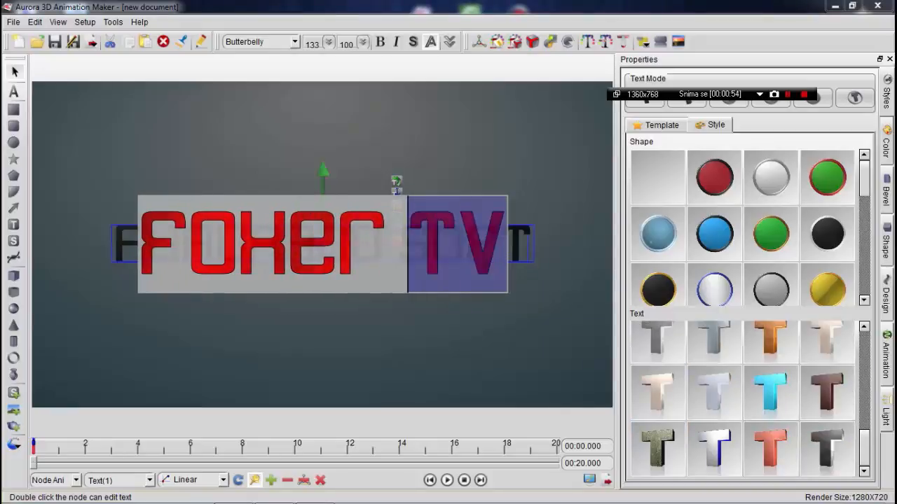
click(771, 393)
click(448, 336)
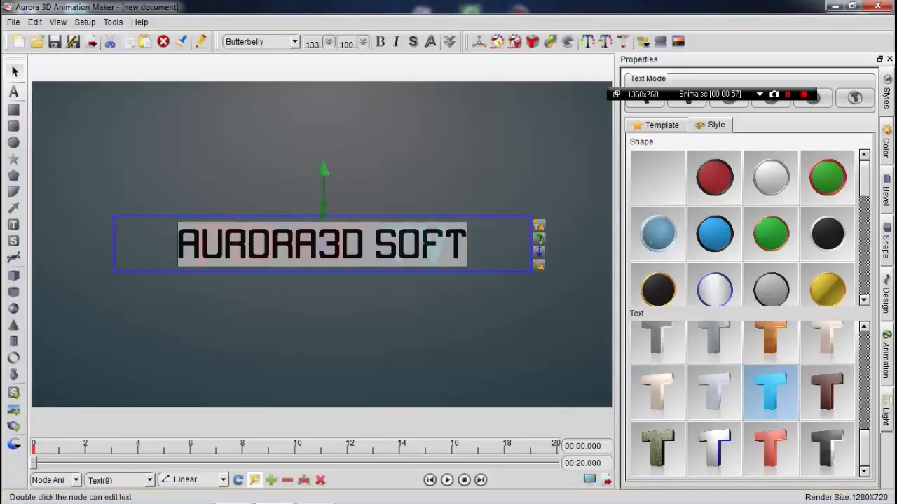
- Remove the duplicate black "AURORA3D SOFT" text overlapping the new title
key(shift+Left)
key(shift+Left)
key(shift+Left)
key(shift+Left)
key(shift+Left)
key(shift+Left)
key(shift+Left)
key(shift+Left)
key(shift+Left)
key(shift+Left)
key(shift+Left)
key(shift+Left)
key(shift+Left)
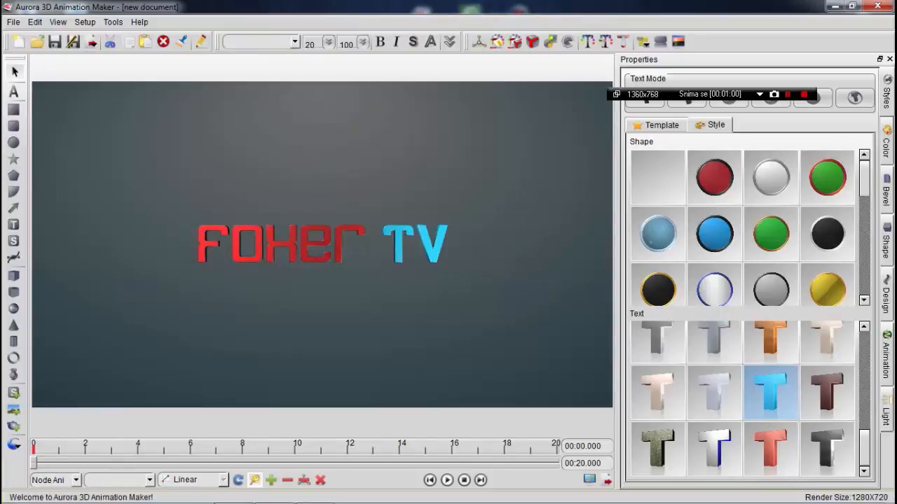
- Set the timeline length to 6 seconds and play the animation
click(581, 464)
text(6)
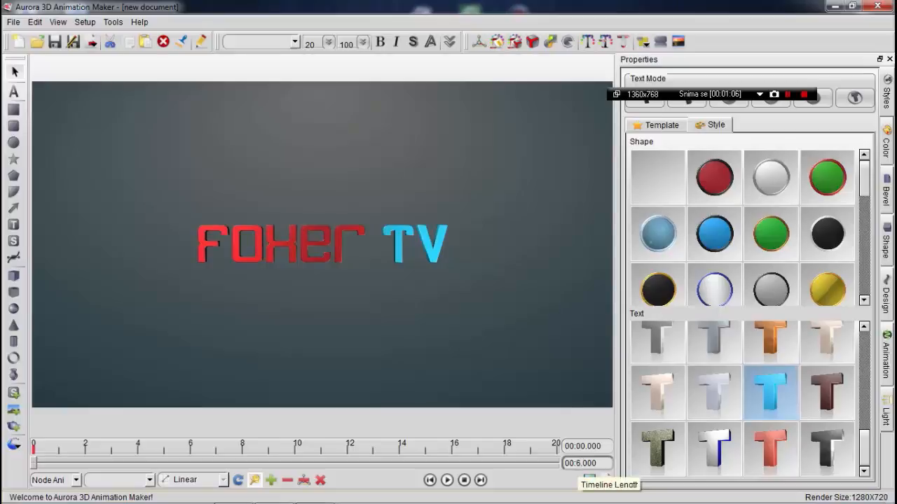
key(Return)
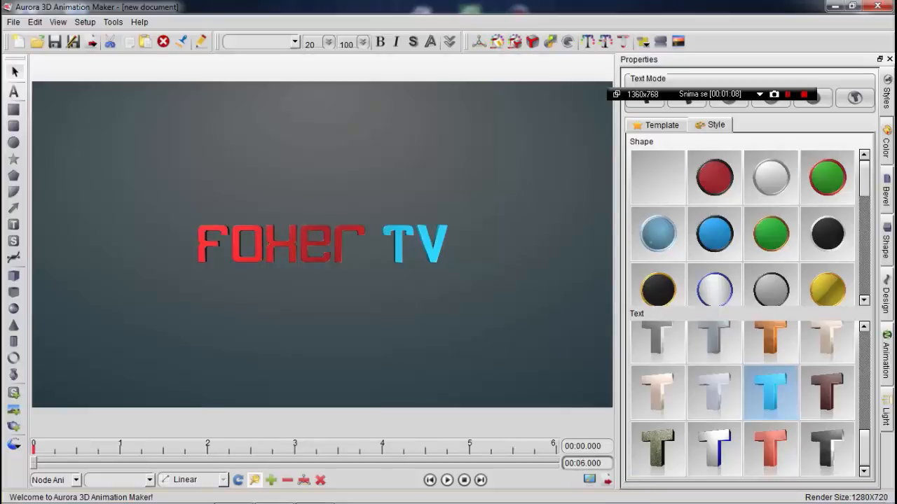
click(447, 479)
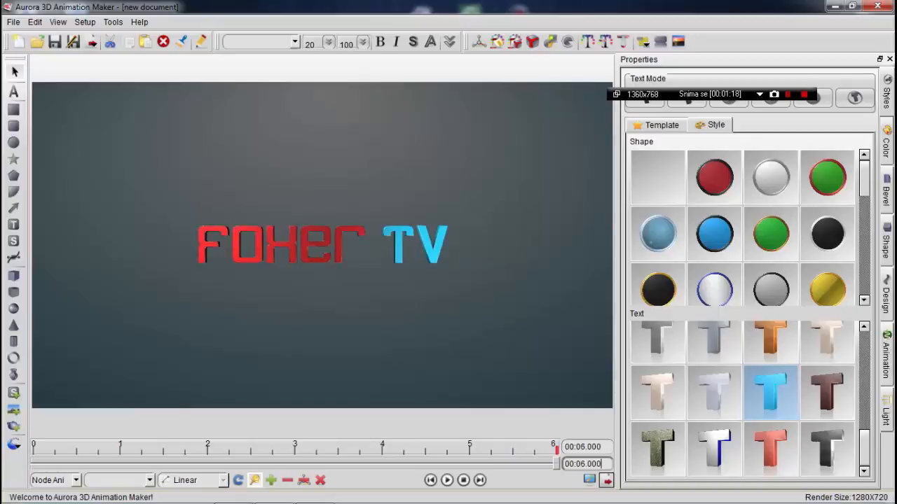
- Start exporting the animation and accept the HDV/HDTV 720p render size of 1280 x 720 pixels
click(606, 480)
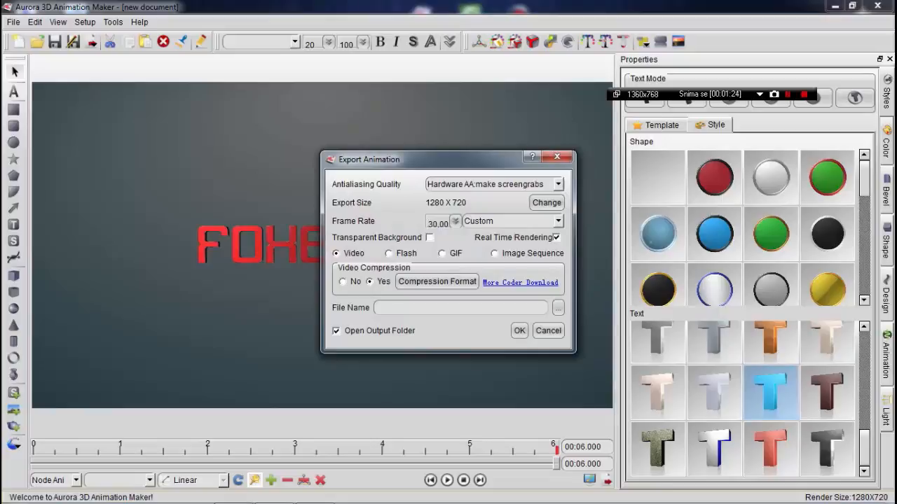
click(547, 202)
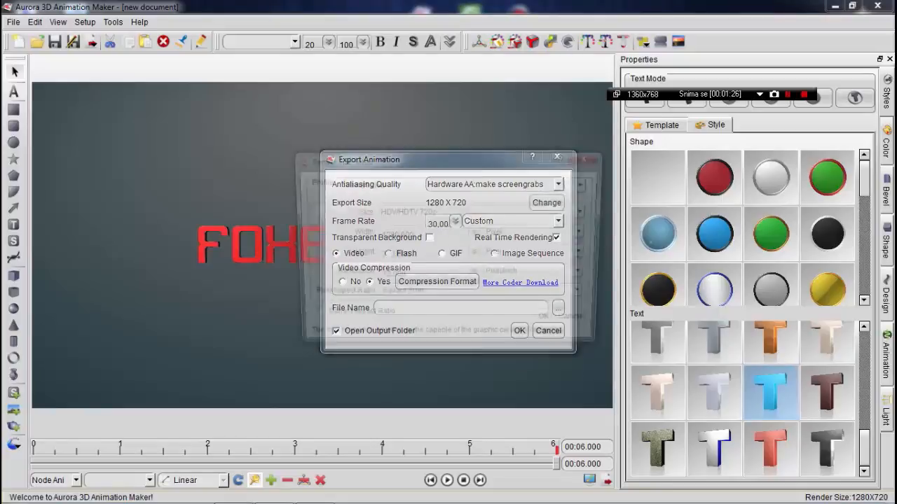
drag(412, 236, 377, 236)
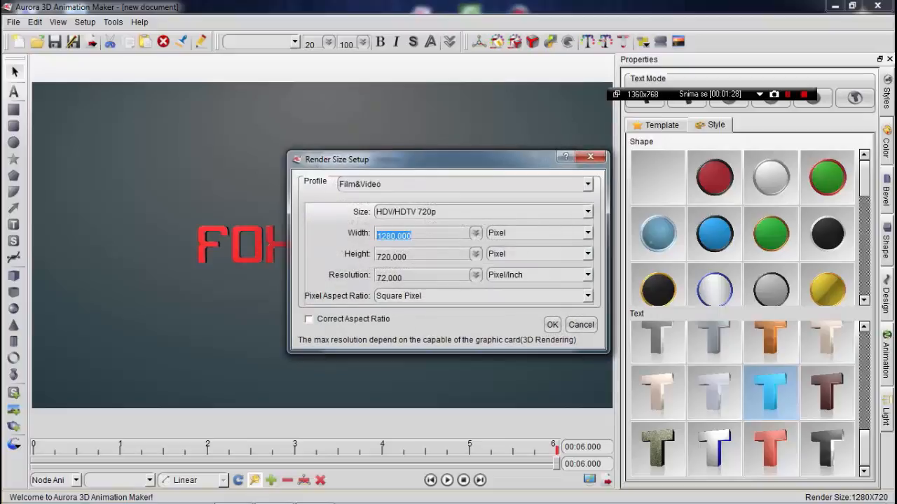
key(Tab)
key(Return)
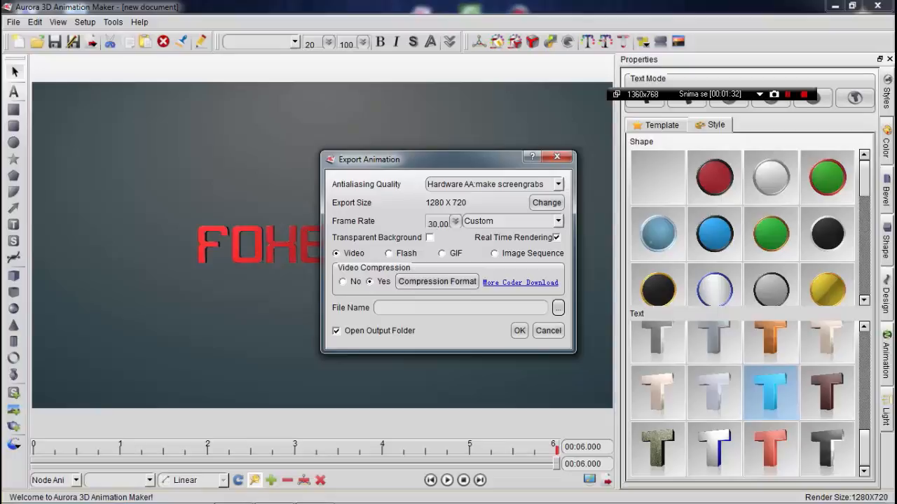
- Switch to the Notepad instructions and review the saving and Camtasia Studio steps
click(558, 308)
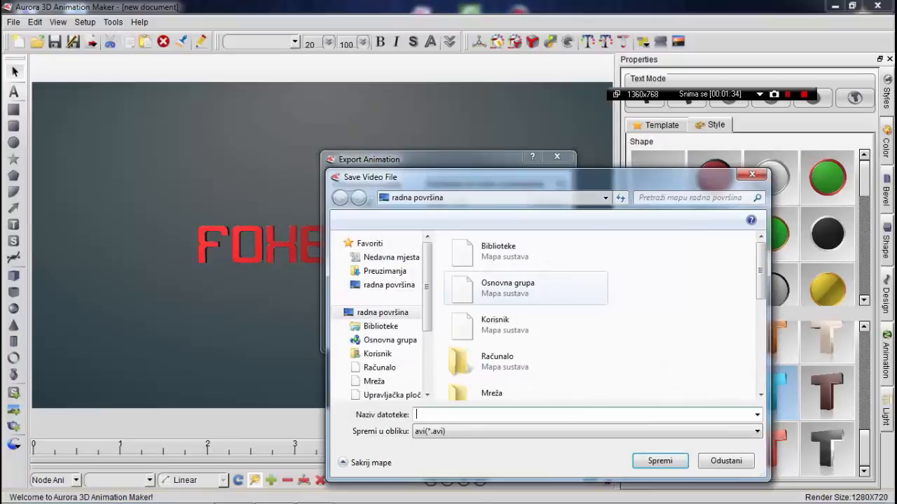
click(724, 460)
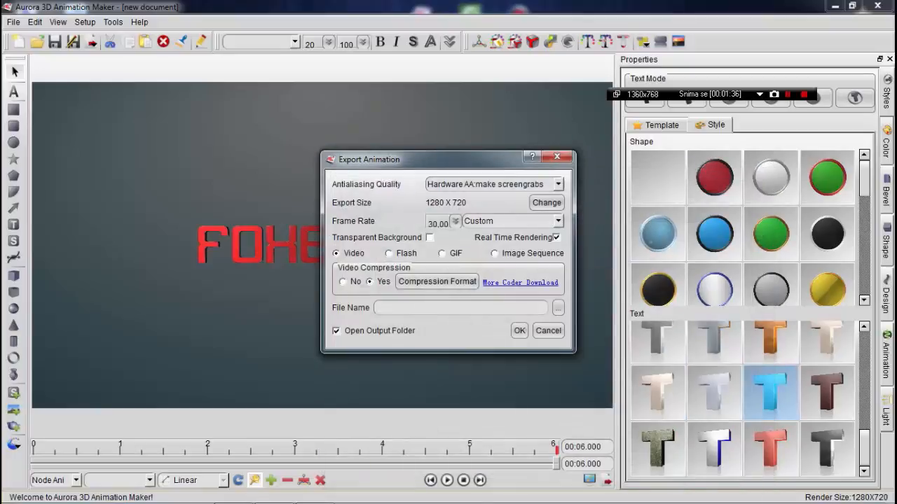
click(233, 491)
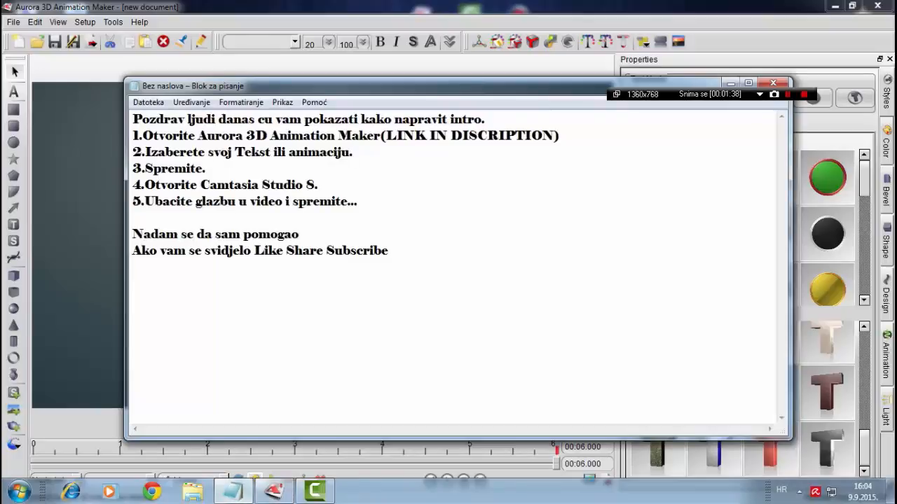
drag(207, 169, 142, 168)
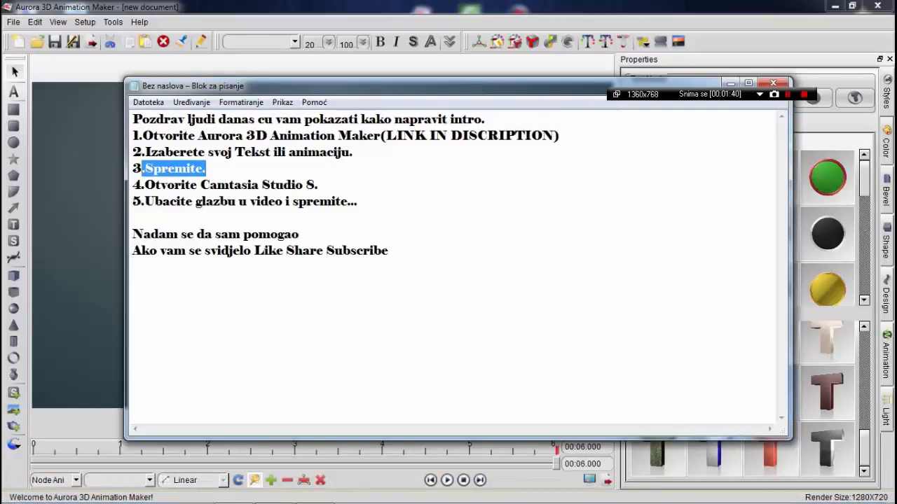
click(318, 184)
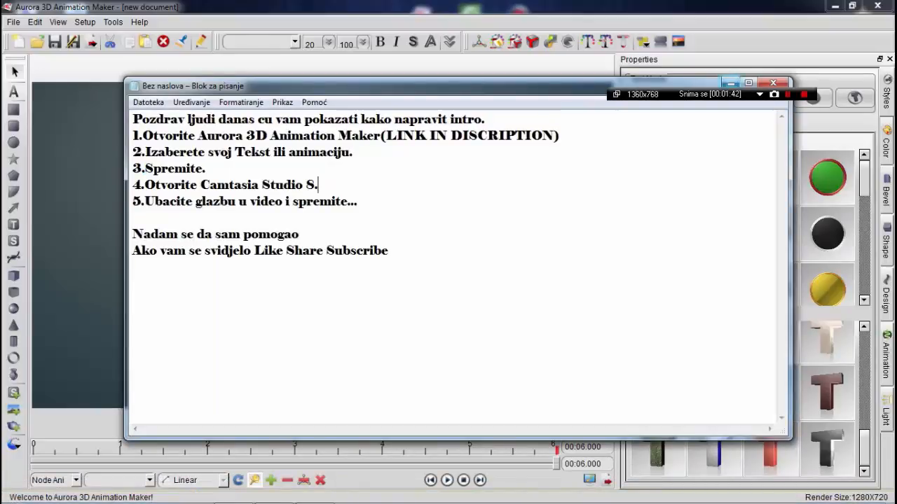
click(730, 83)
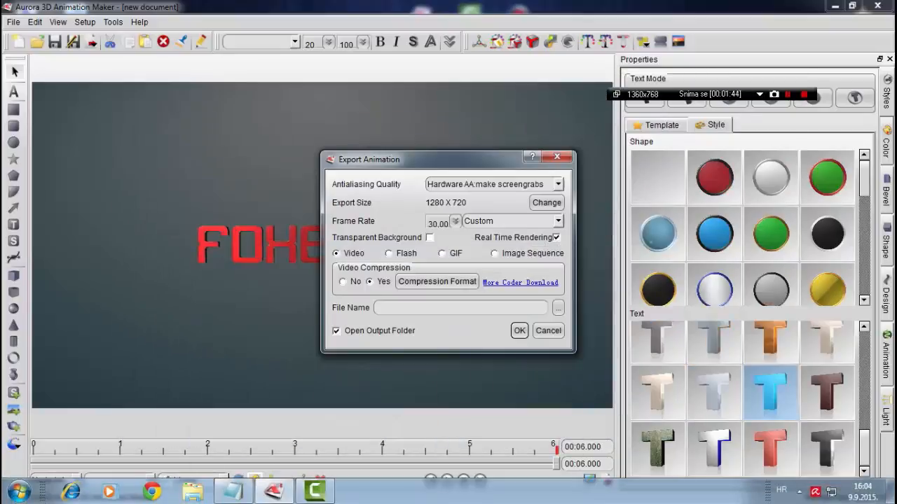
- Export the animation to the desktop as the video file Intro.avi
click(558, 307)
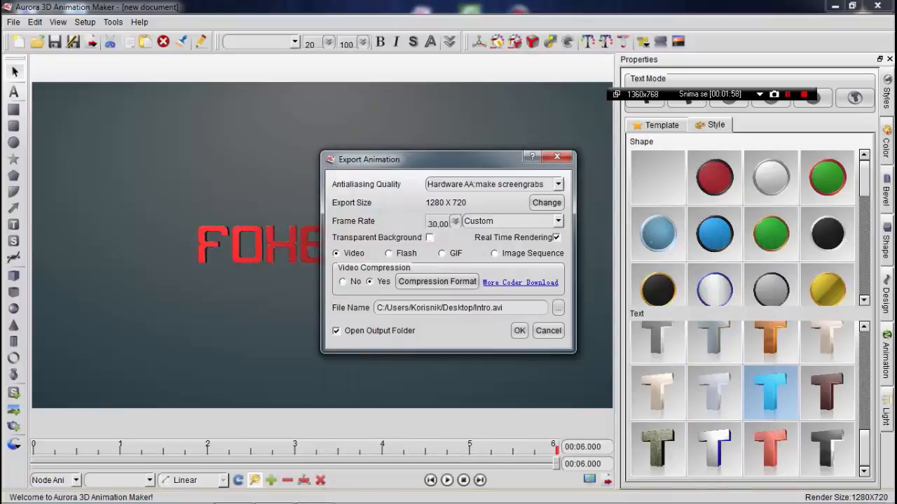
key(Return)
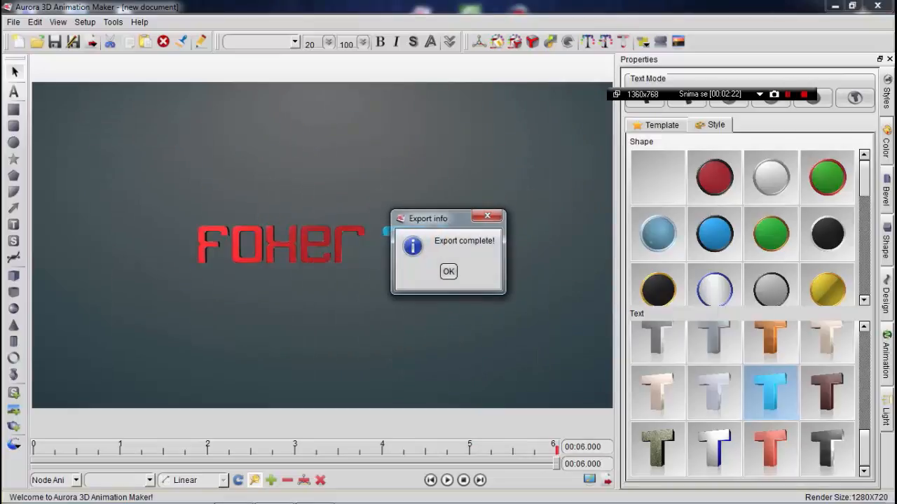
key(Return)
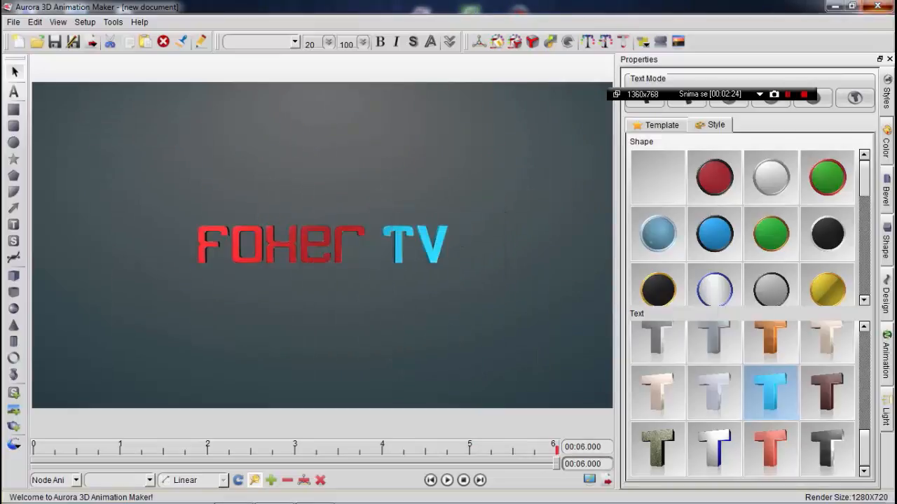
- Close the animation program, dismiss its trial notice and close the output folder
click(877, 6)
key(Return)
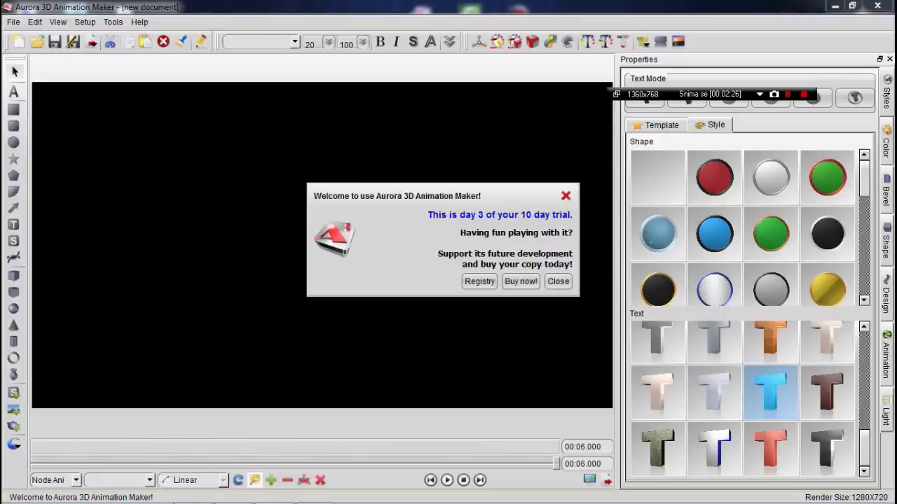
key(Return)
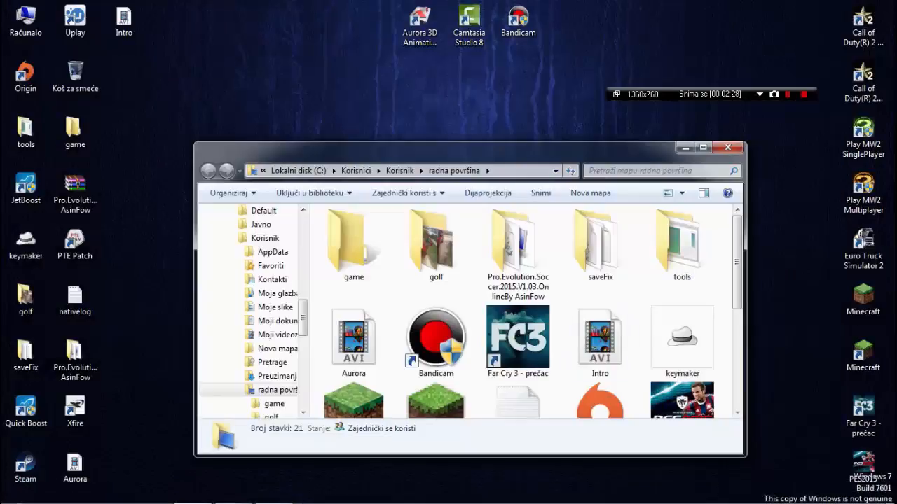
key(alt+F4)
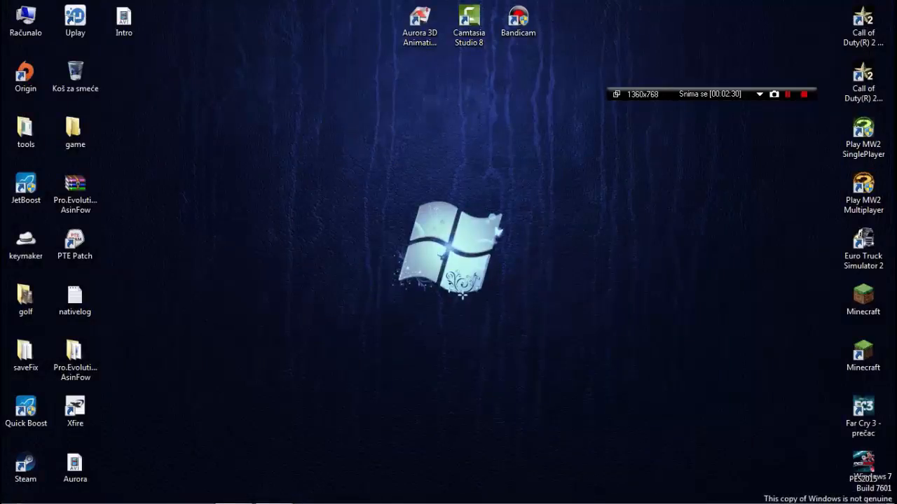
- Switch to the Notepad instructions and review step 4 about opening Camtasia Studio
click(273, 498)
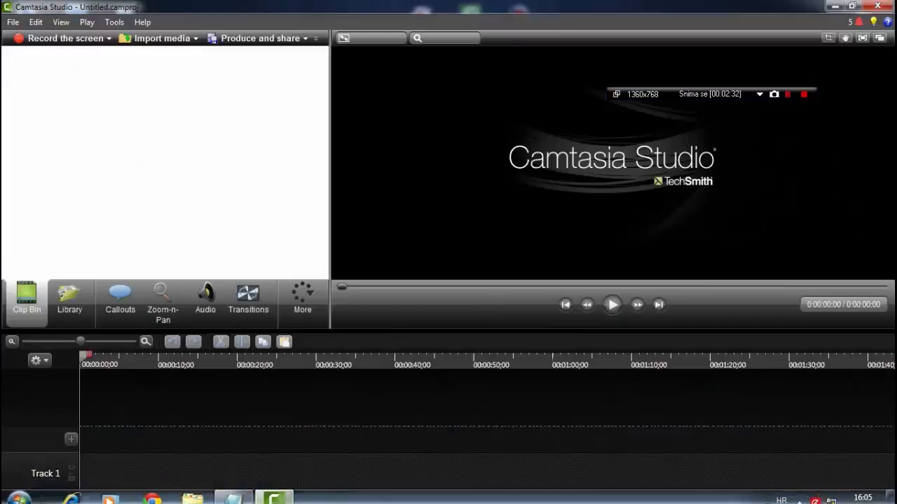
click(835, 7)
click(232, 490)
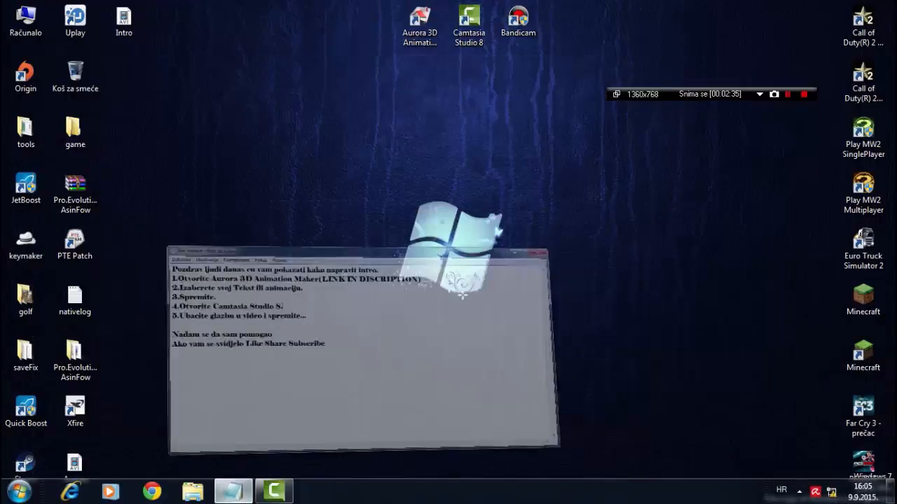
drag(318, 186, 145, 186)
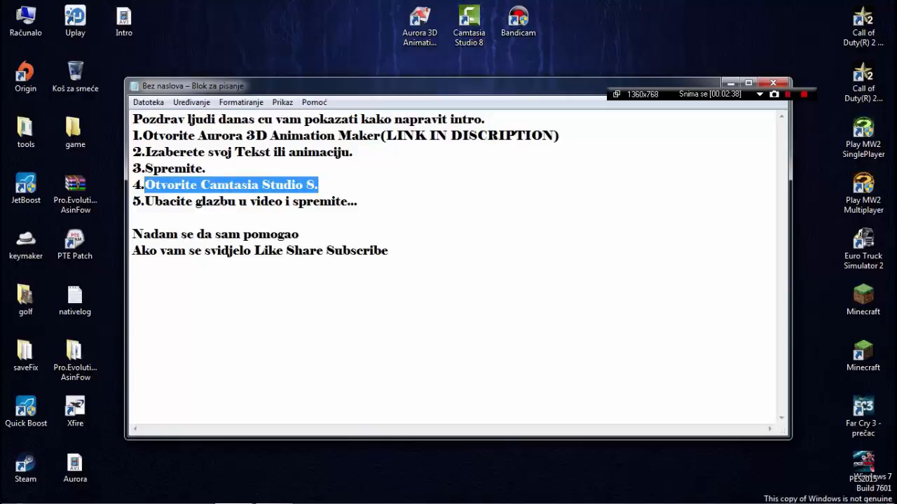
click(731, 83)
- Switch to Camtasia Studio and reduce it from full screen to a smaller window over the desktop
click(273, 491)
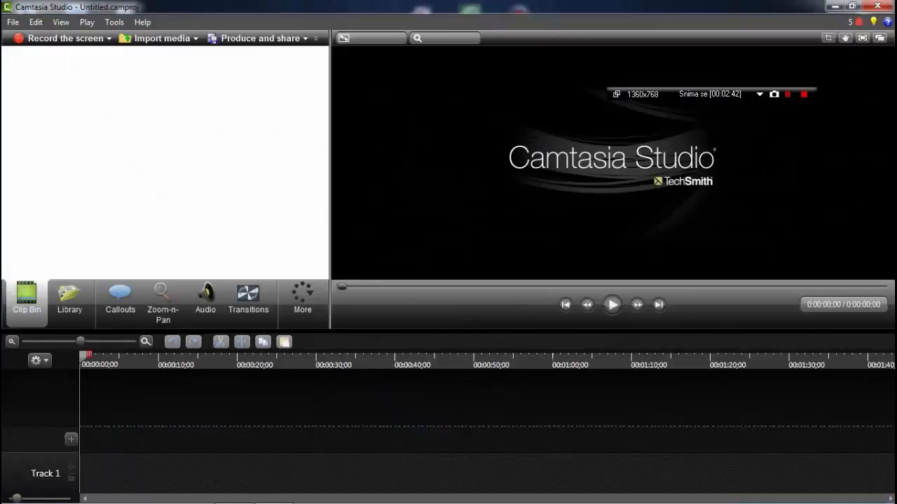
drag(665, 7, 488, 107)
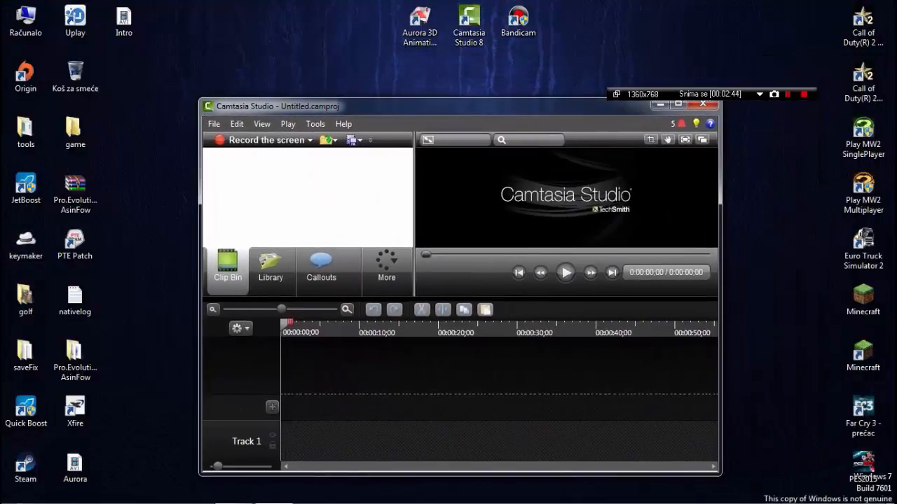
- Import Intro.avi from the desktop and the SpongeBob Trap Remix song found by searching the computer for "sponge" into the maximized project's Clip Bin
drag(124, 20, 252, 200)
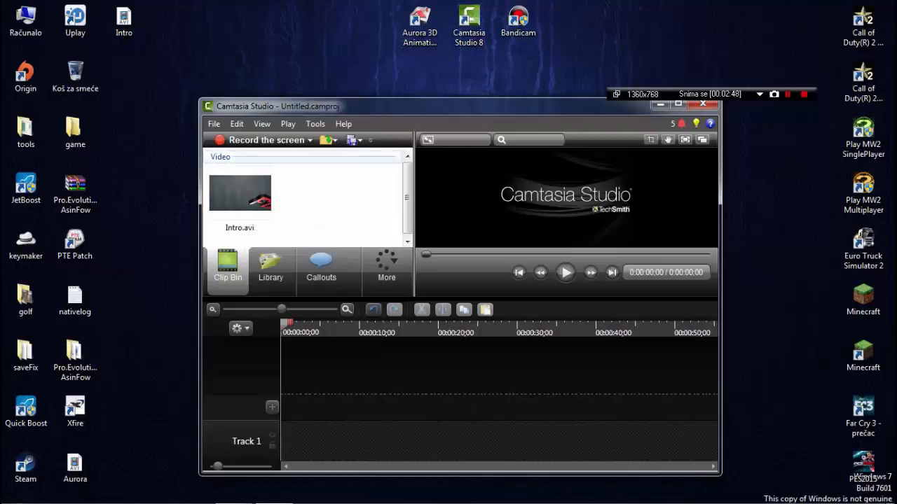
click(677, 103)
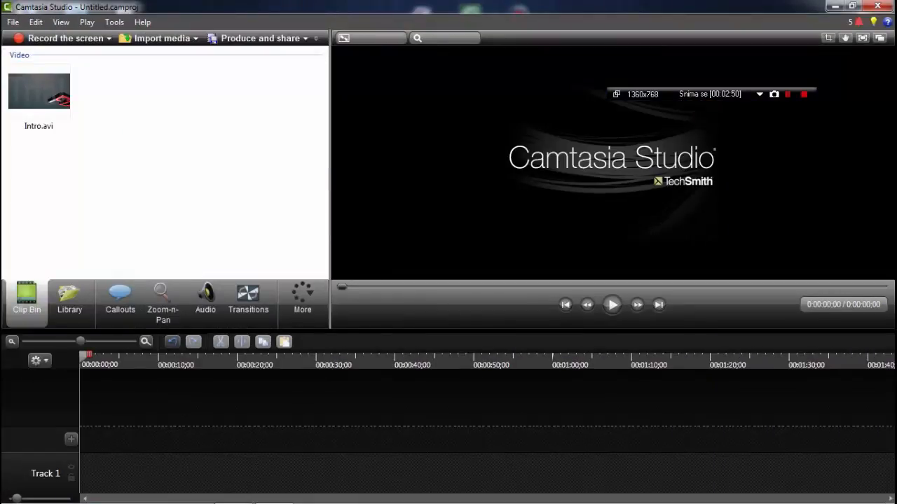
click(19, 490)
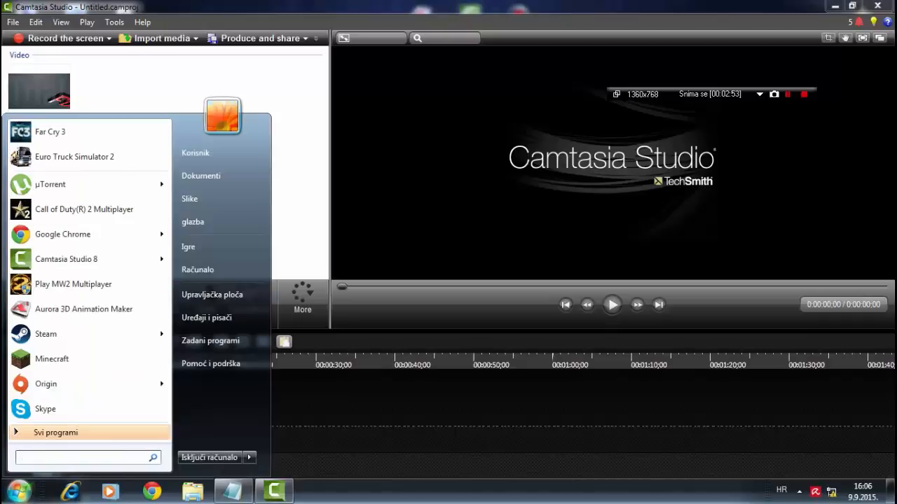
text(sponge)
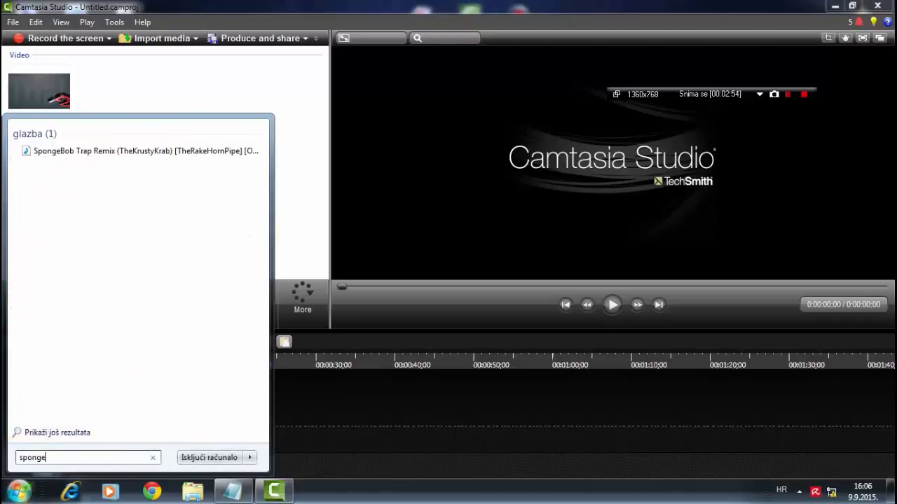
drag(140, 151, 157, 105)
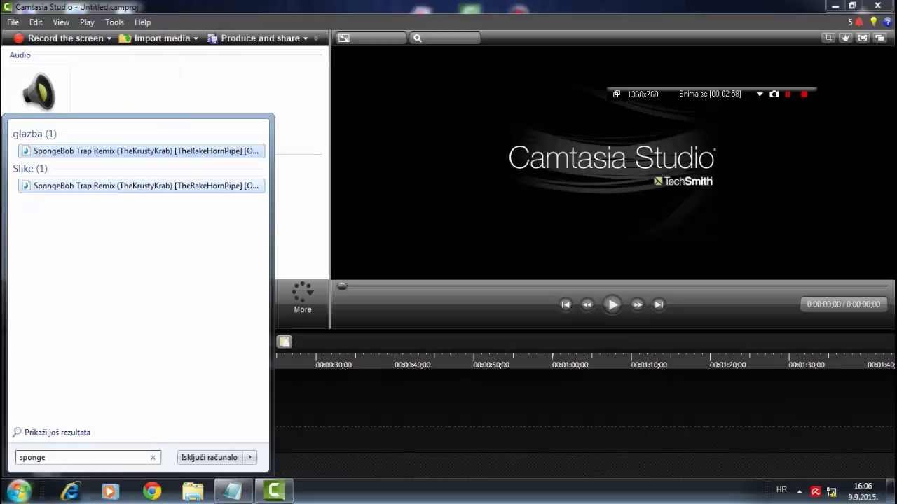
click(168, 91)
- Place the Intro.avi clip at the start of Track 1 on the timeline
click(39, 191)
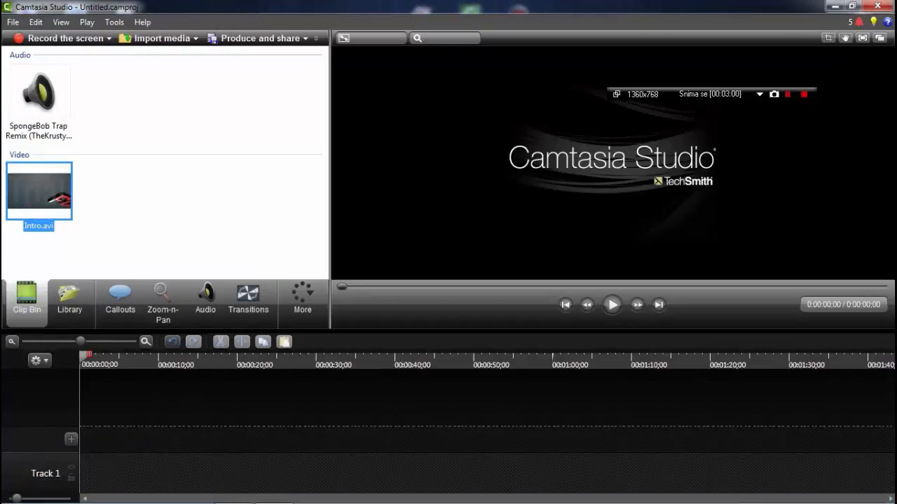
drag(39, 192, 116, 473)
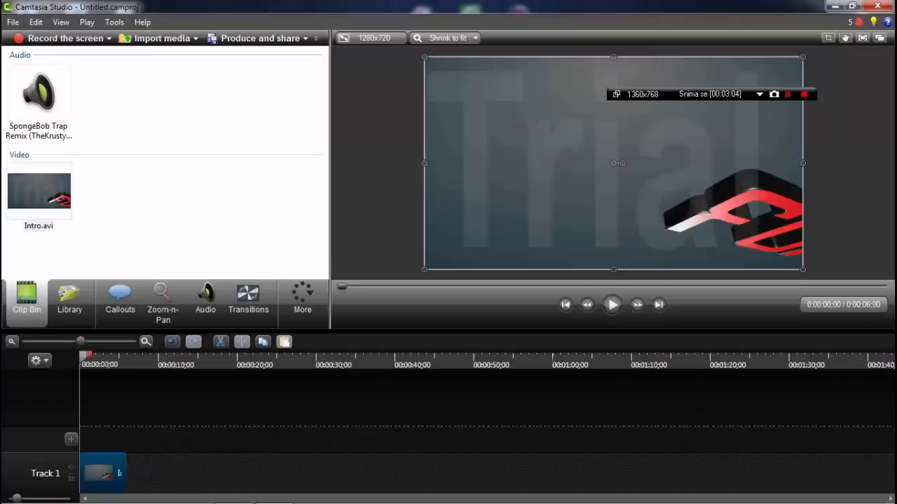
- Switch to the Notepad instructions, replace "video" with "intro" in step 5, review that line and minimize the note
click(235, 494)
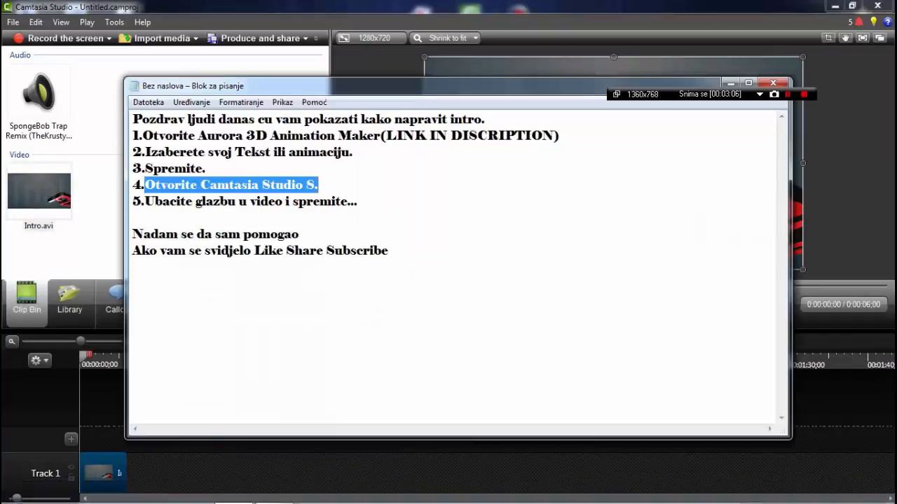
mouse_move(358, 202)
mouse_down()
mouse_move(348, 213)
mouse_move(282, 203)
mouse_move(280, 217)
mouse_move(145, 203)
mouse_move(358, 202)
mouse_up()
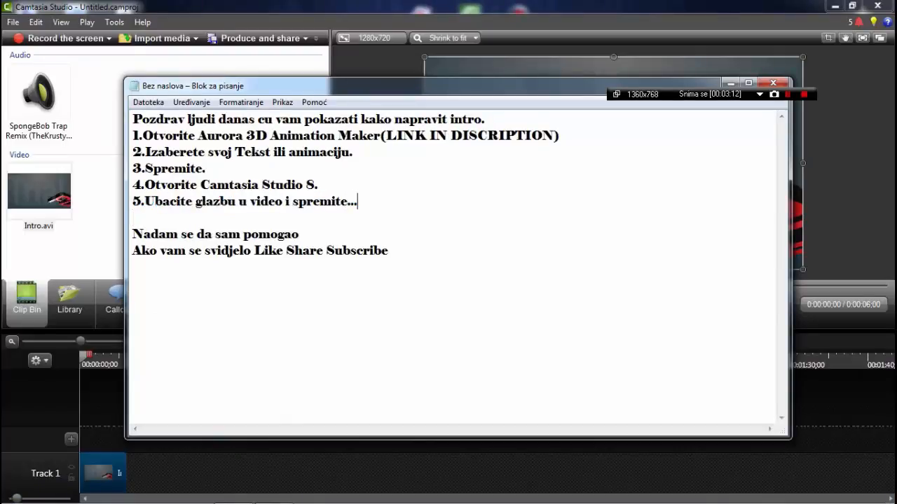
drag(283, 202, 257, 203)
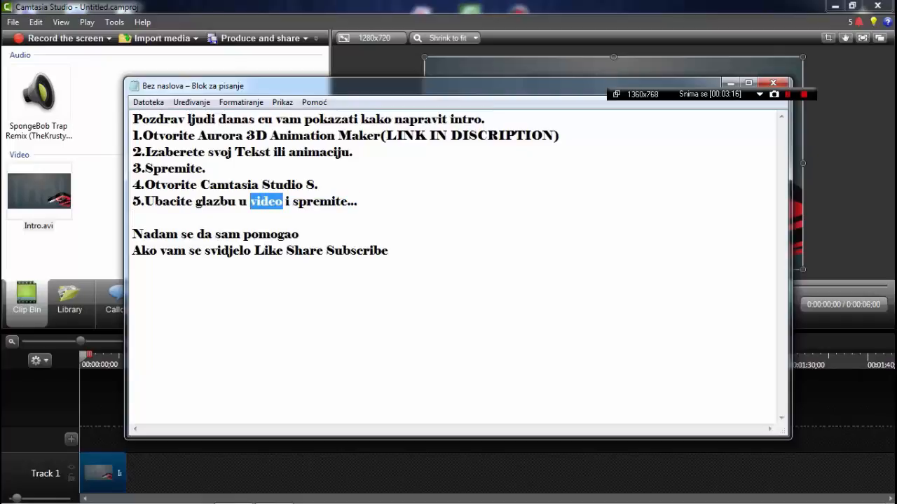
key(BackSpace)
text(intro)
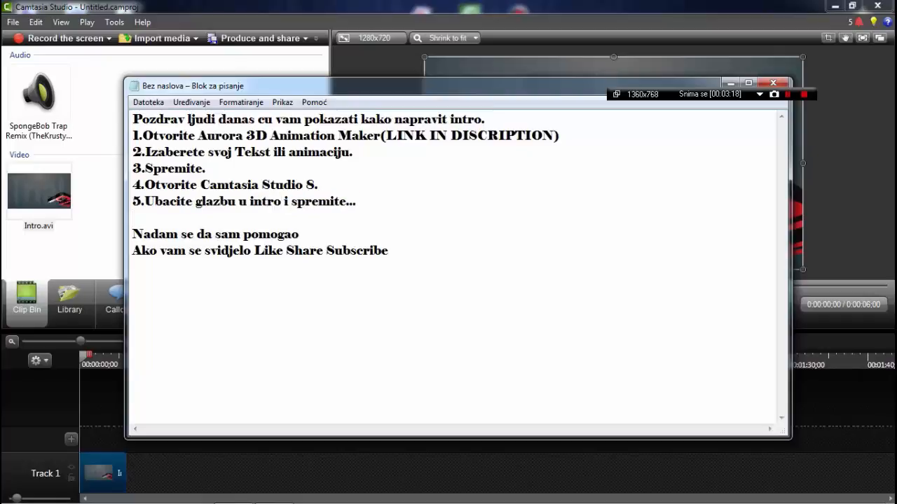
drag(357, 203, 145, 202)
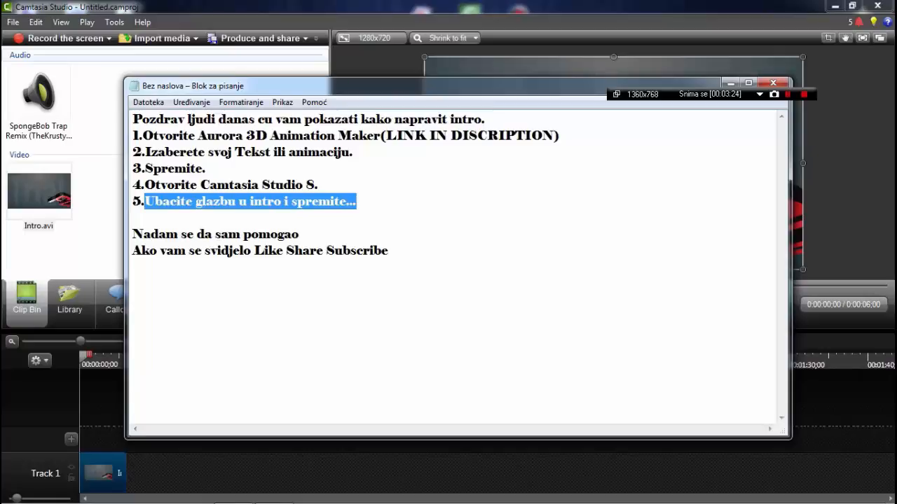
click(357, 202)
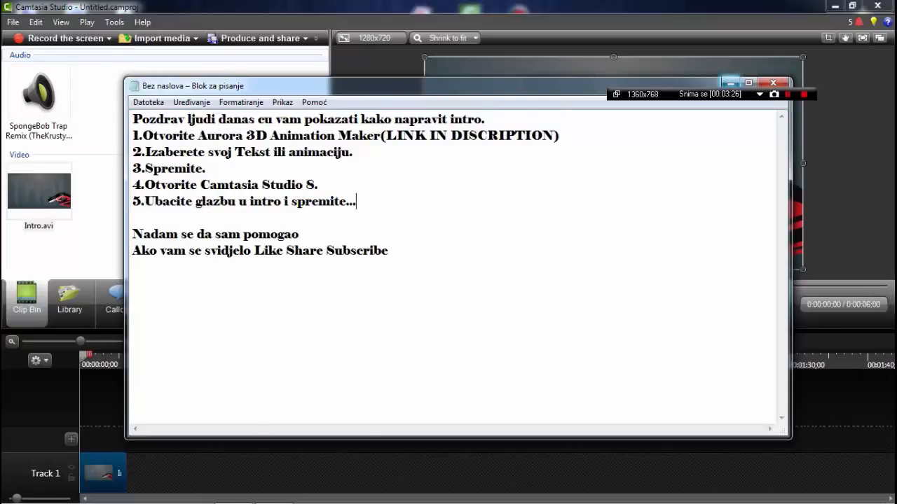
click(730, 82)
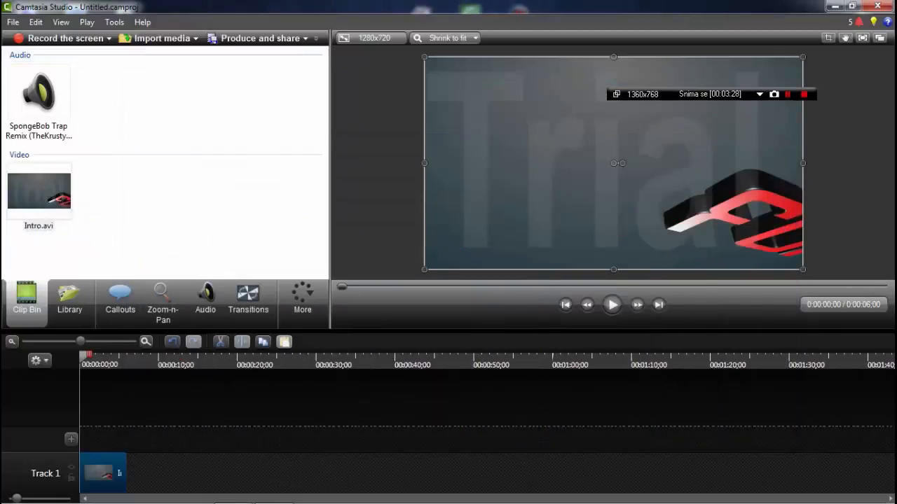
- Place the SpongeBob Trap Remix audio at the start of a new Track 2 above the intro clip
click(39, 94)
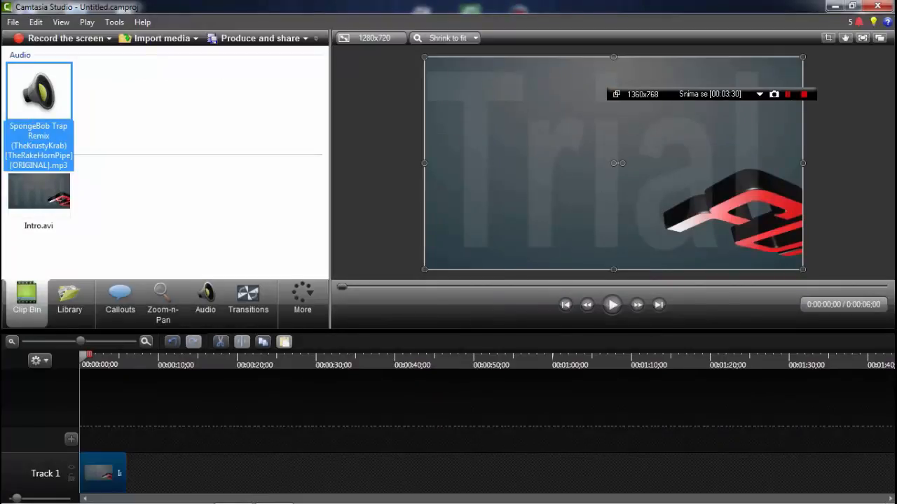
drag(39, 94, 100, 433)
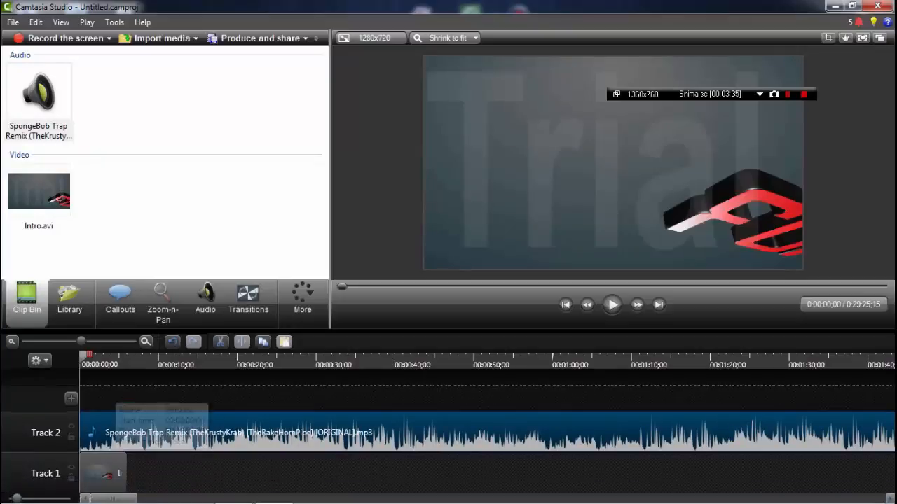
- Trim the end of the music clip on Track 2 back in repeated passes to a duration of about 8:43
drag(112, 499, 862, 498)
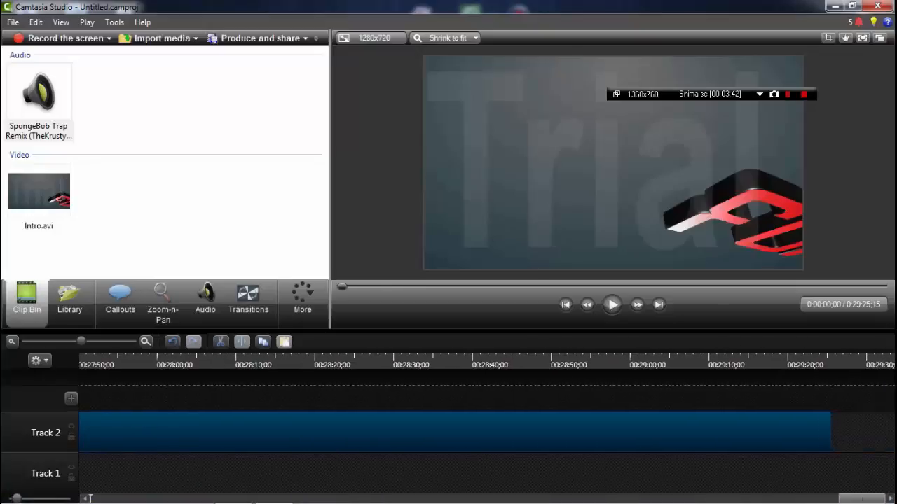
drag(805, 454, 83, 454)
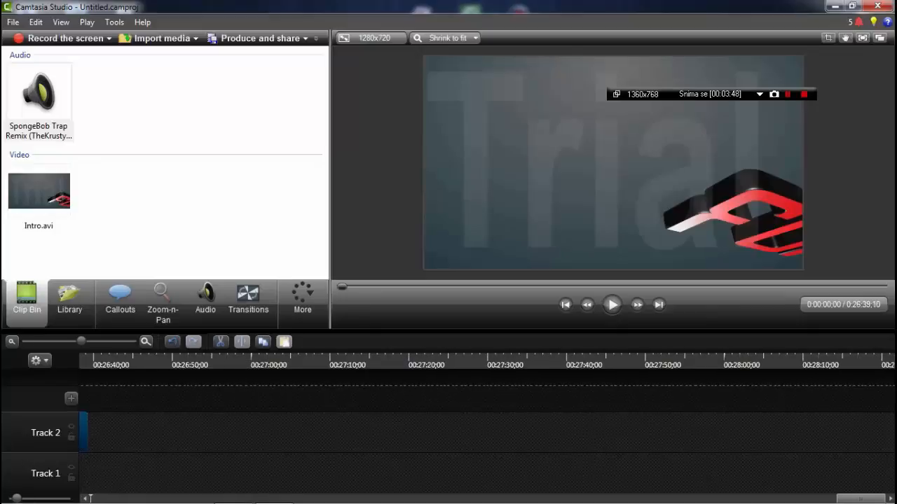
mouse_move(860, 499)
mouse_down()
mouse_move(503, 499)
mouse_move(862, 499)
mouse_up()
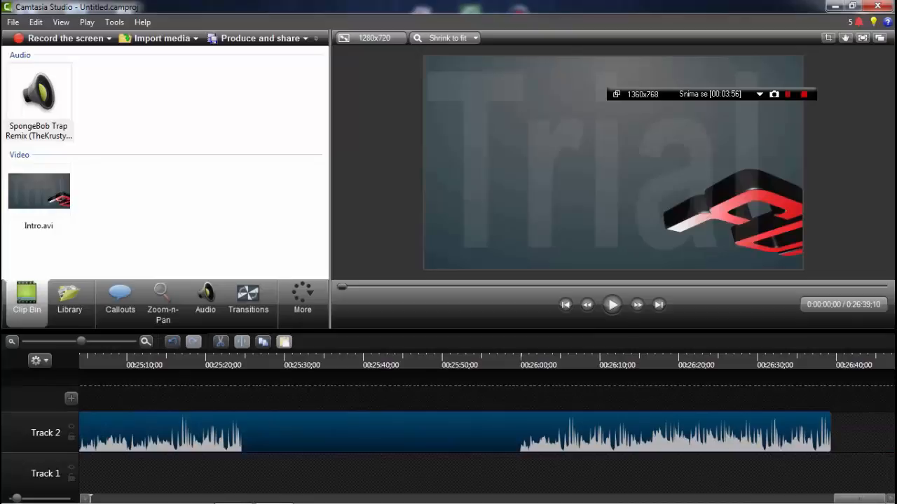
drag(830, 433, 81, 449)
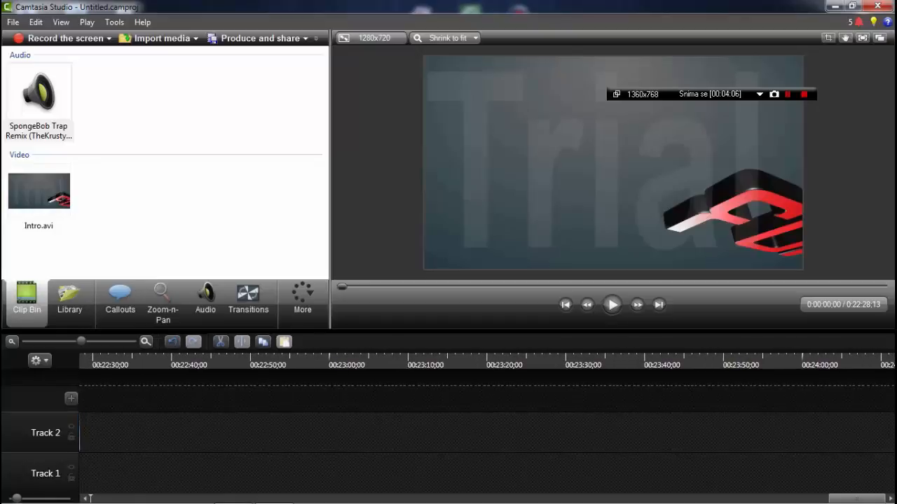
drag(89, 498, 88, 498)
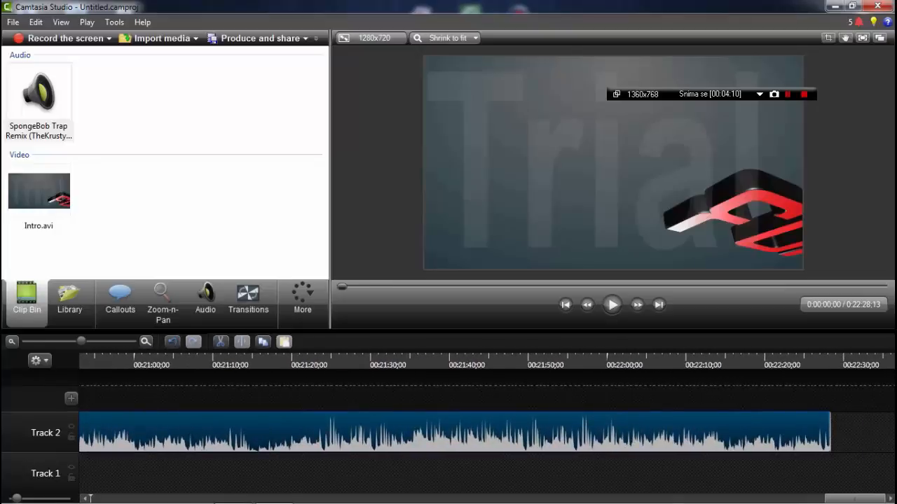
drag(829, 441, 125, 441)
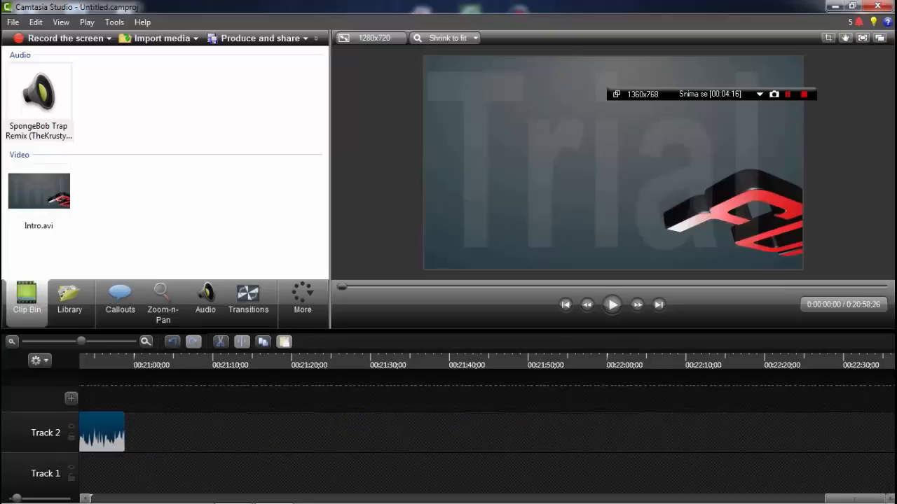
drag(89, 498, 88, 498)
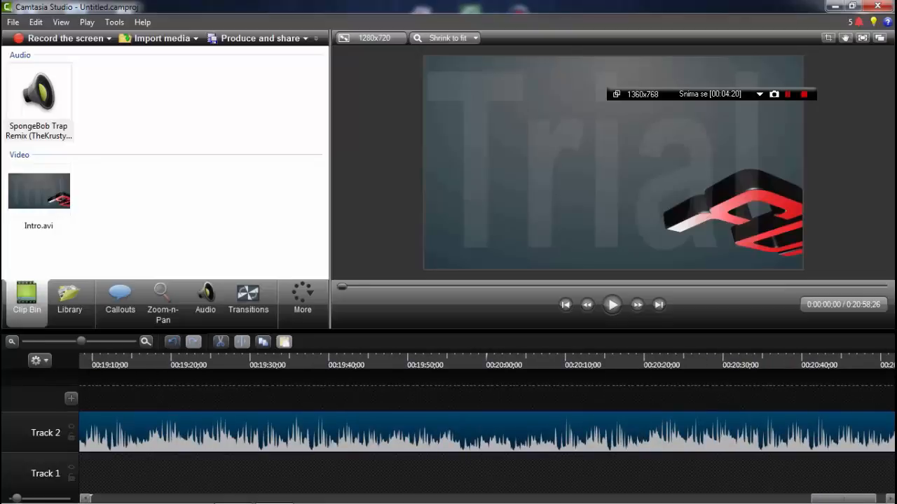
drag(844, 499, 853, 499)
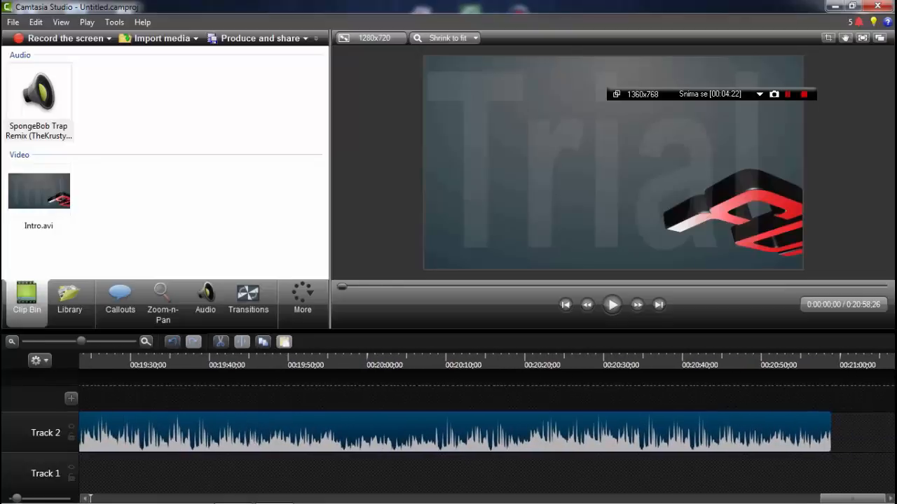
drag(830, 441, 81, 441)
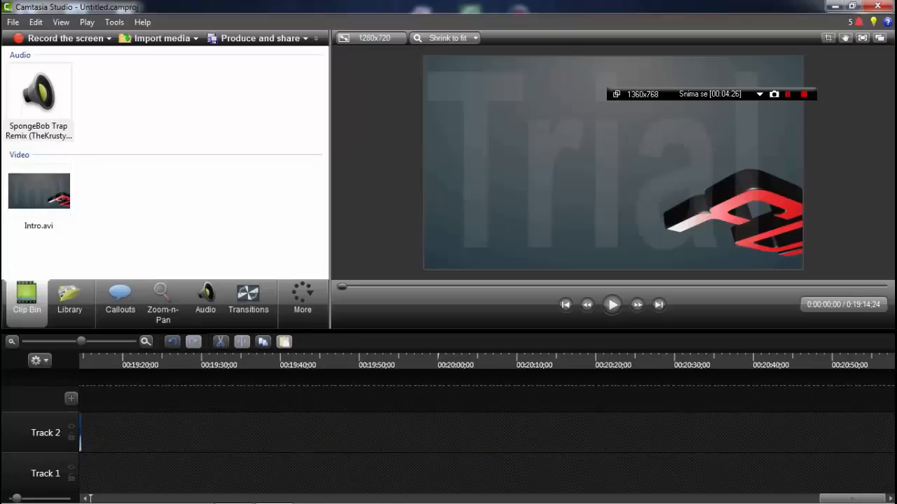
click(85, 499)
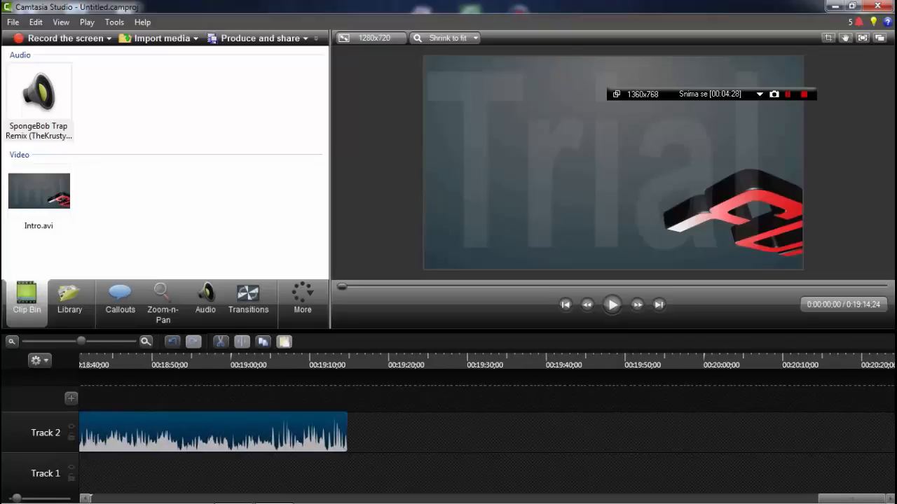
drag(729, 433, 80, 433)
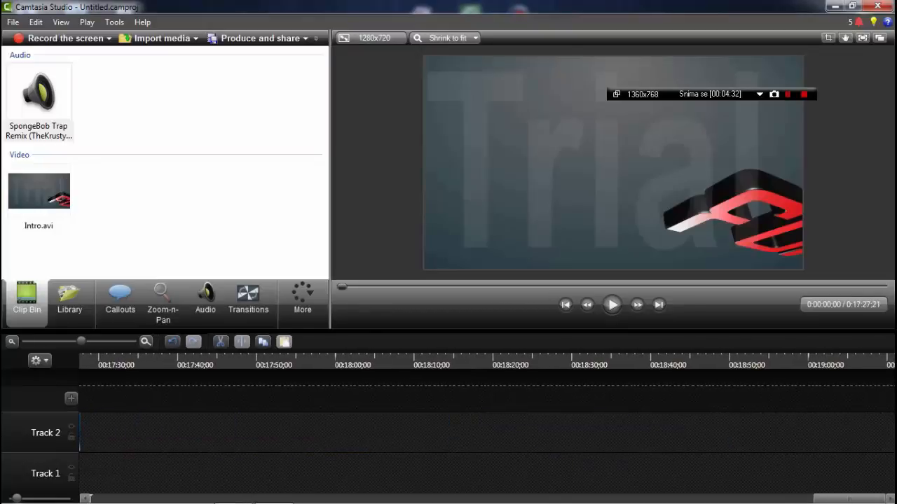
drag(88, 499, 88, 498)
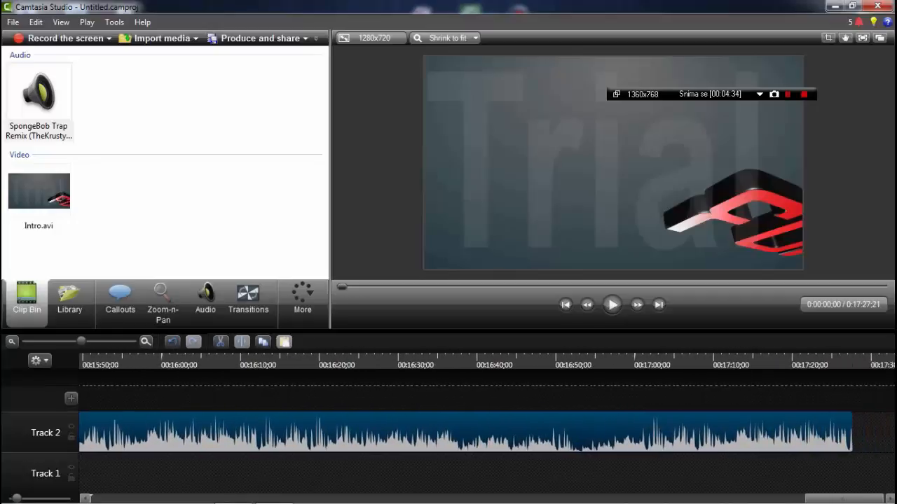
drag(844, 499, 846, 499)
drag(830, 433, 78, 433)
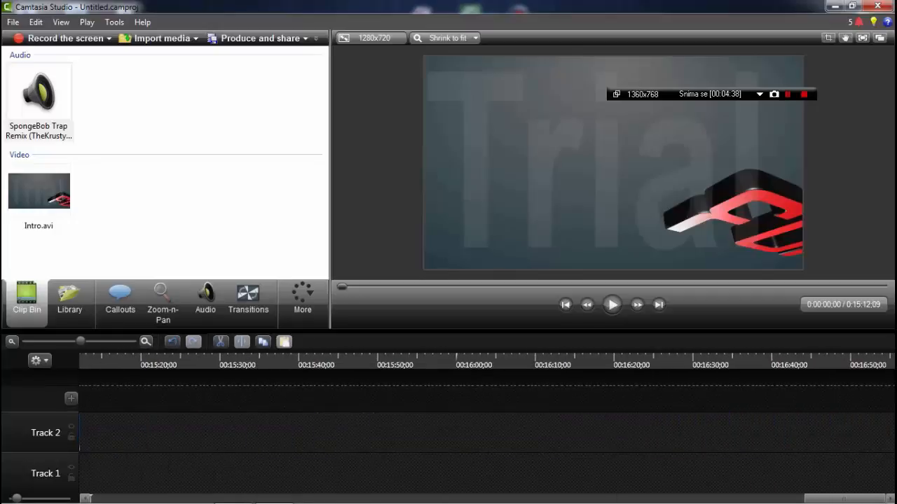
drag(88, 499, 88, 499)
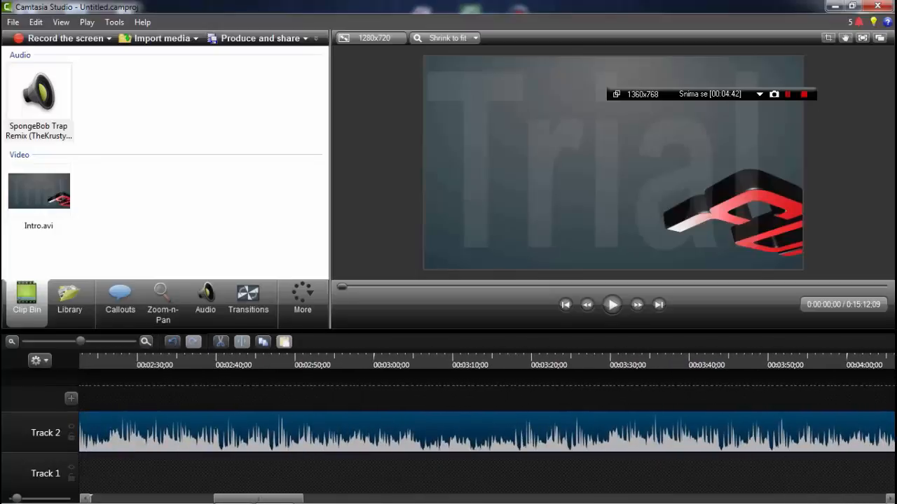
drag(258, 498, 841, 499)
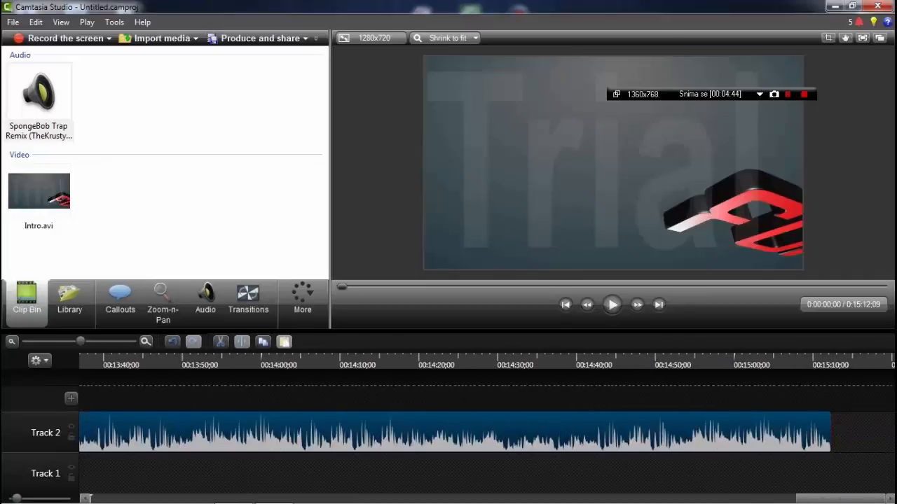
drag(829, 436, 80, 436)
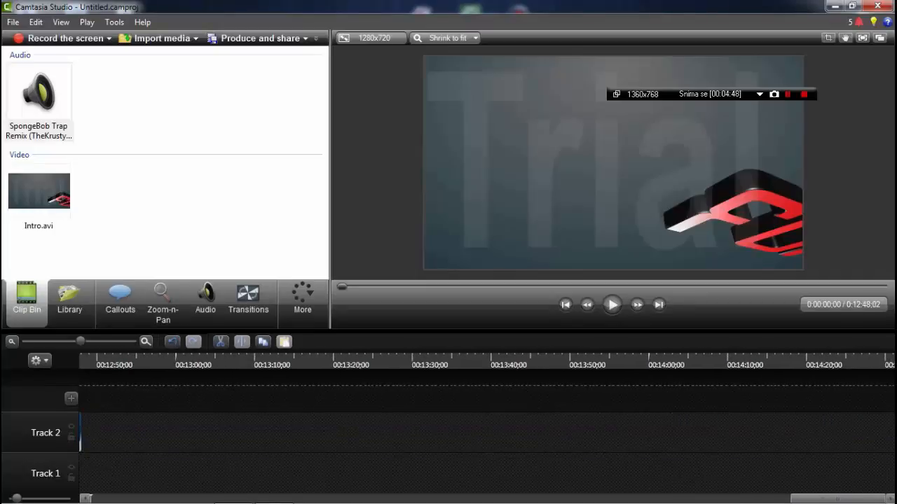
drag(87, 499, 87, 499)
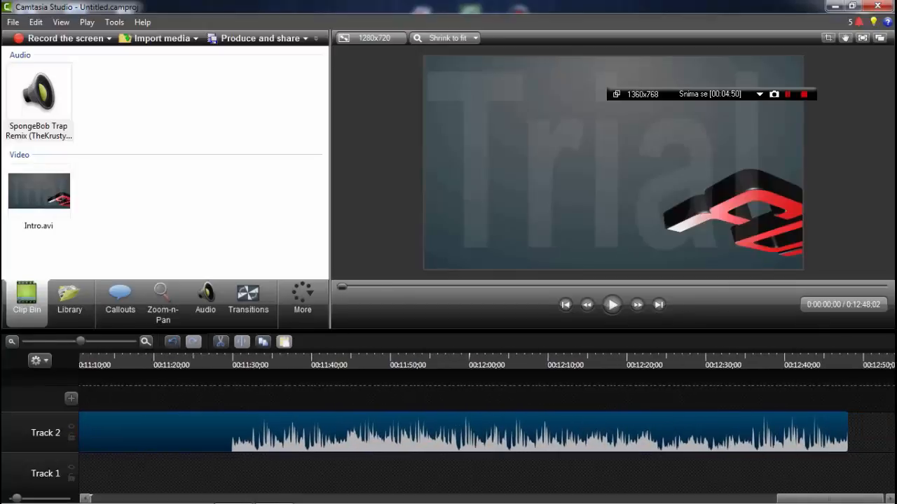
drag(846, 435, 80, 434)
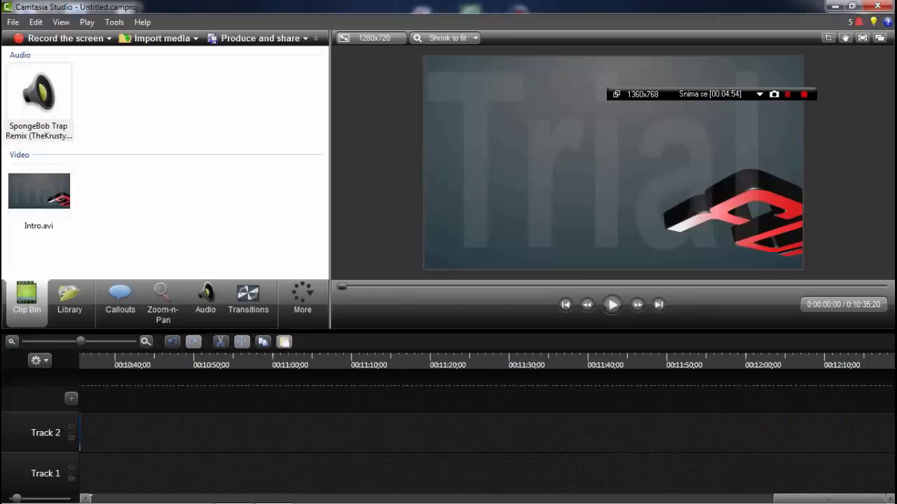
drag(88, 499, 86, 499)
drag(830, 432, 80, 433)
drag(89, 498, 89, 498)
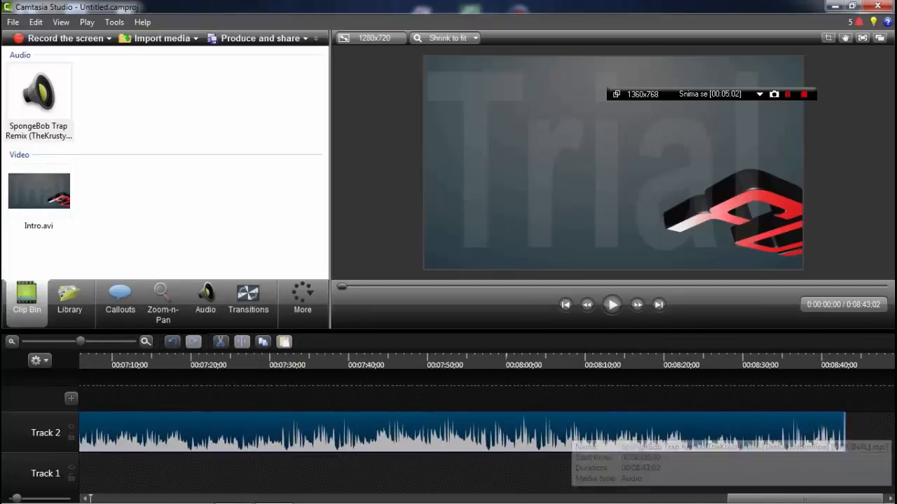
- Trim the end of the music clip on Track 2 back in repeated passes to 6 seconds, flush with the intro clip's end
drag(845, 433, 80, 433)
click(86, 499)
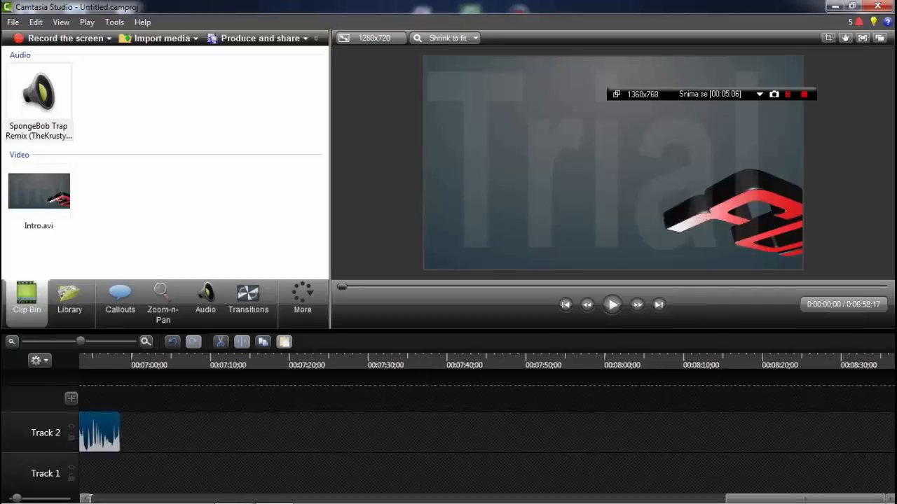
drag(672, 433, 93, 433)
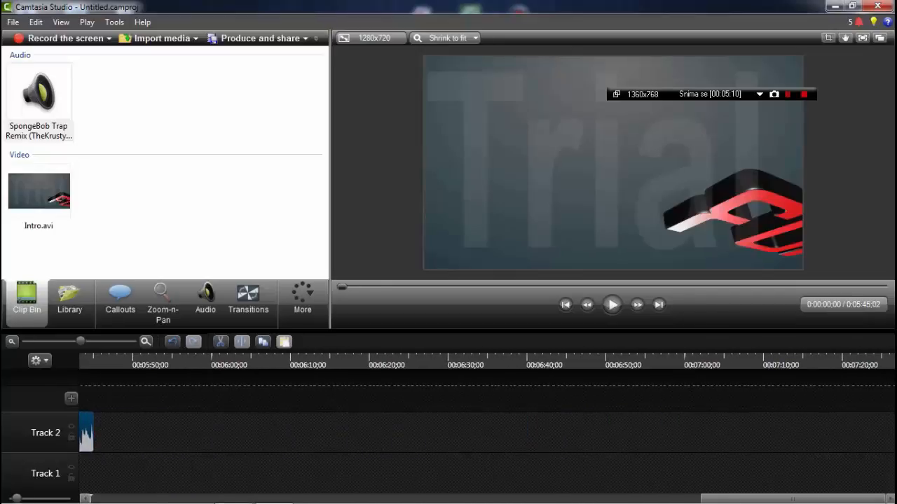
click(85, 499)
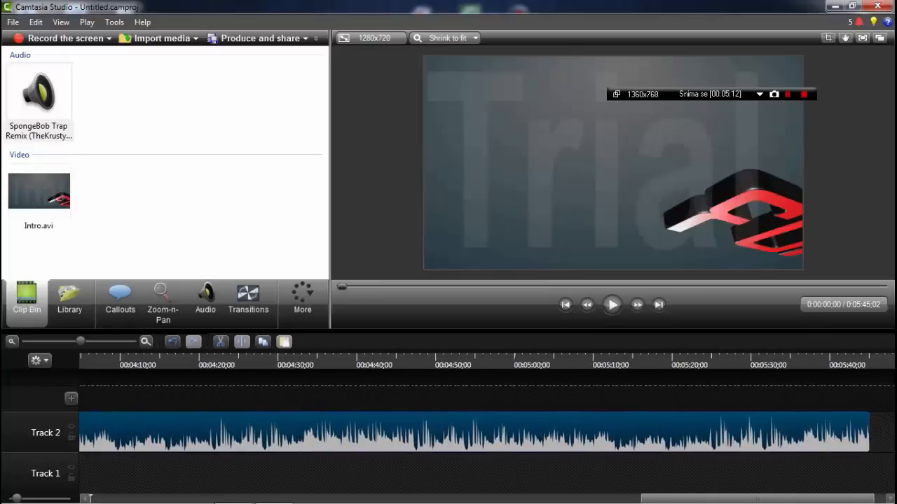
drag(867, 433, 80, 433)
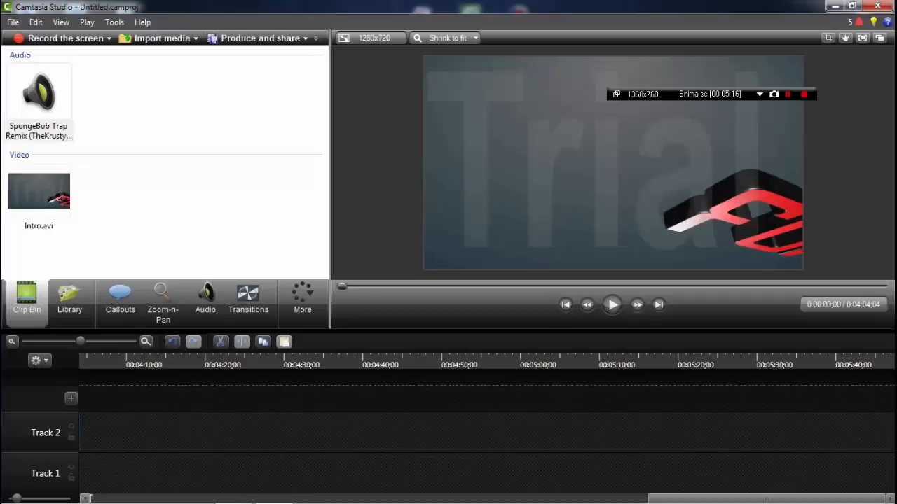
click(87, 499)
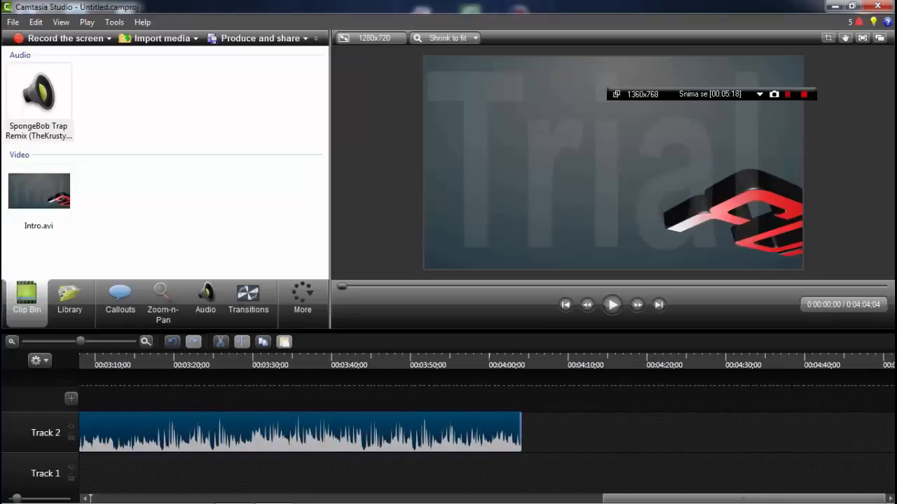
drag(521, 433, 79, 433)
click(87, 499)
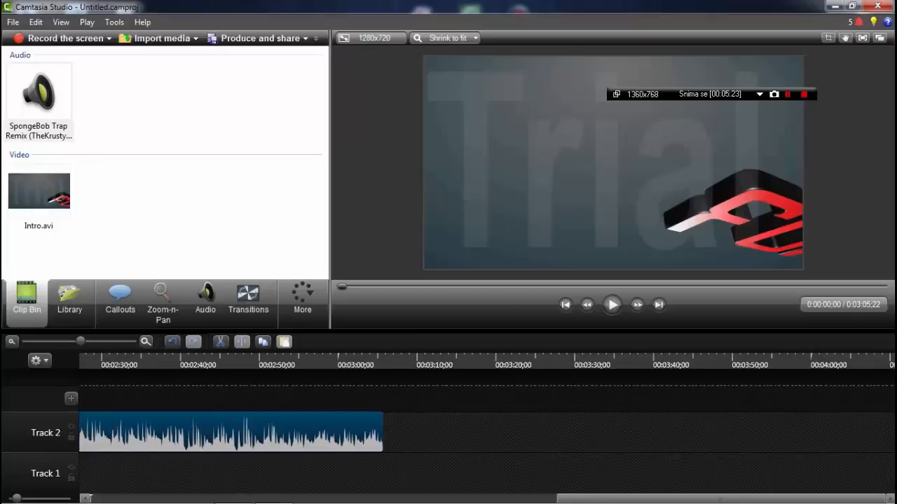
click(87, 499)
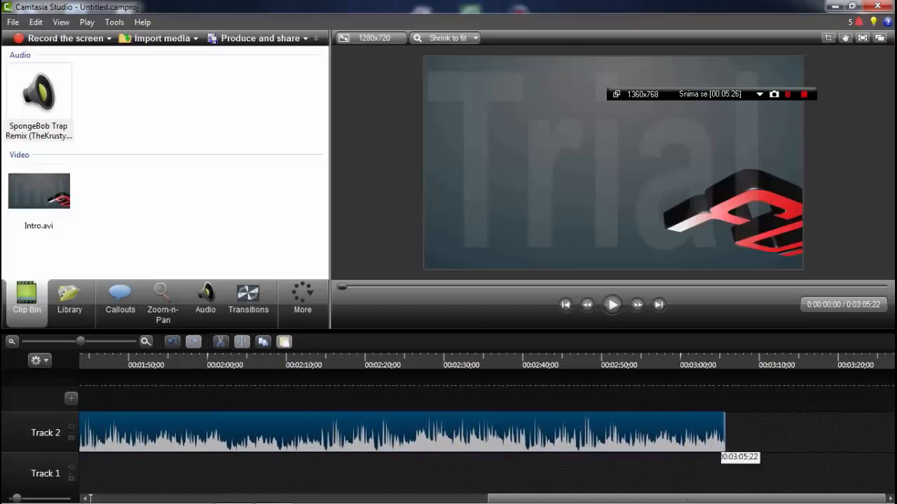
drag(725, 434, 80, 434)
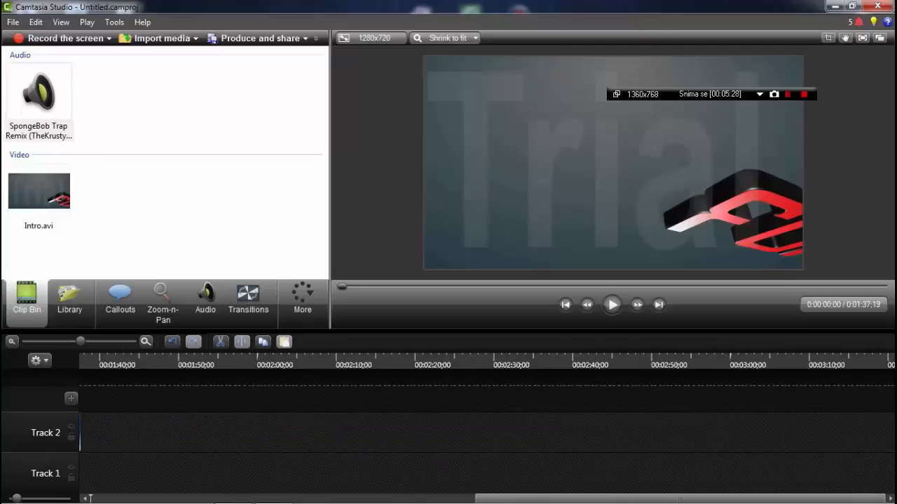
click(89, 498)
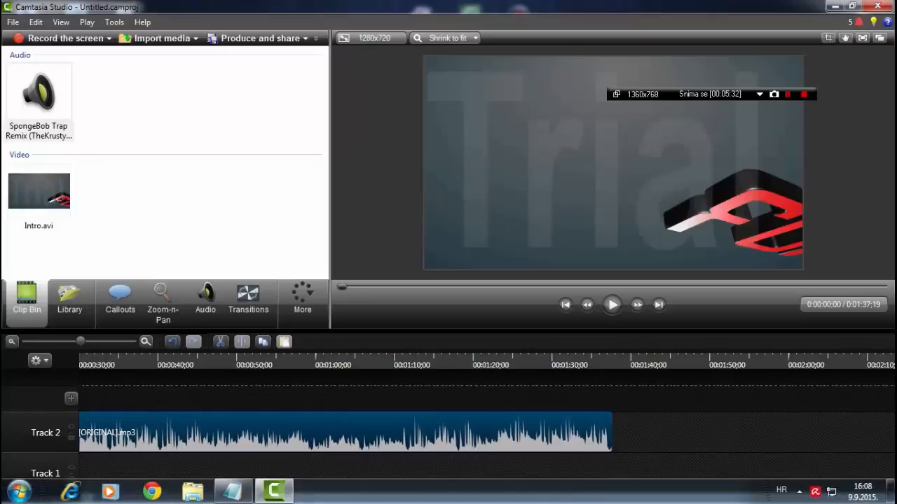
drag(610, 434, 142, 434)
click(89, 499)
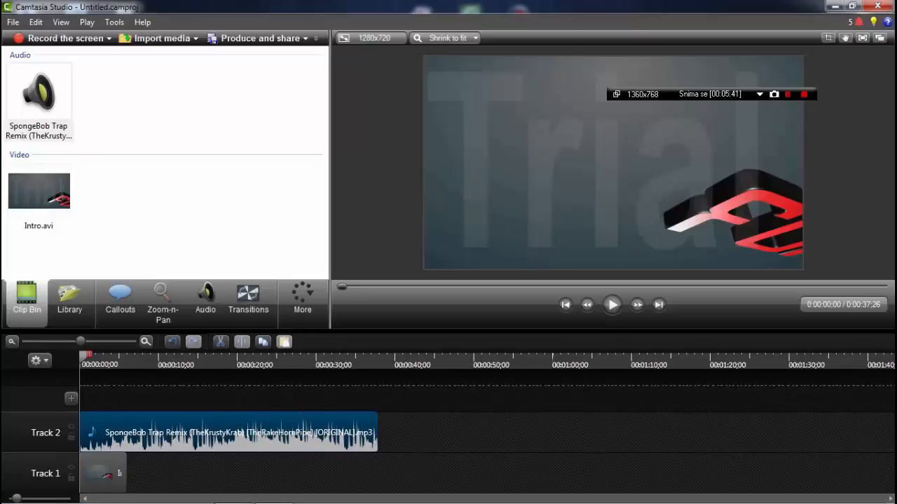
drag(377, 442, 126, 451)
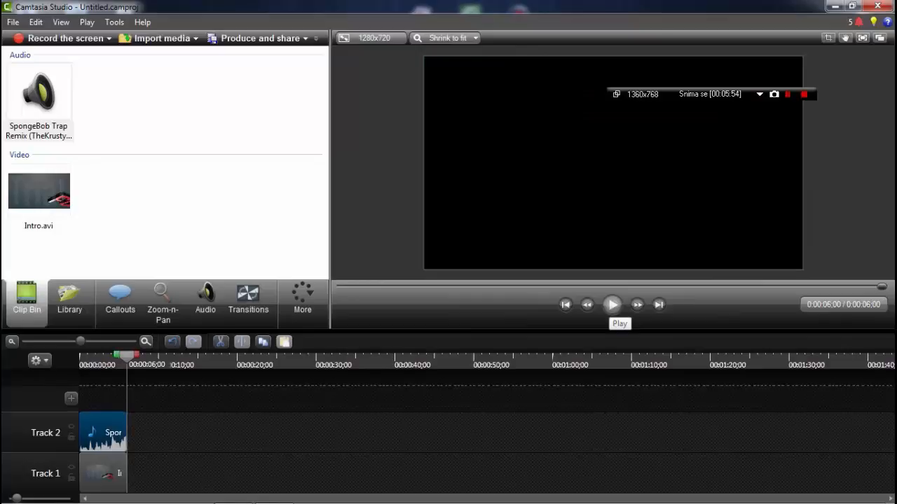
- Minimize Camtasia Studio, check step 5 of the instructions in the Notepad note, and return to Camtasia Studio
click(834, 7)
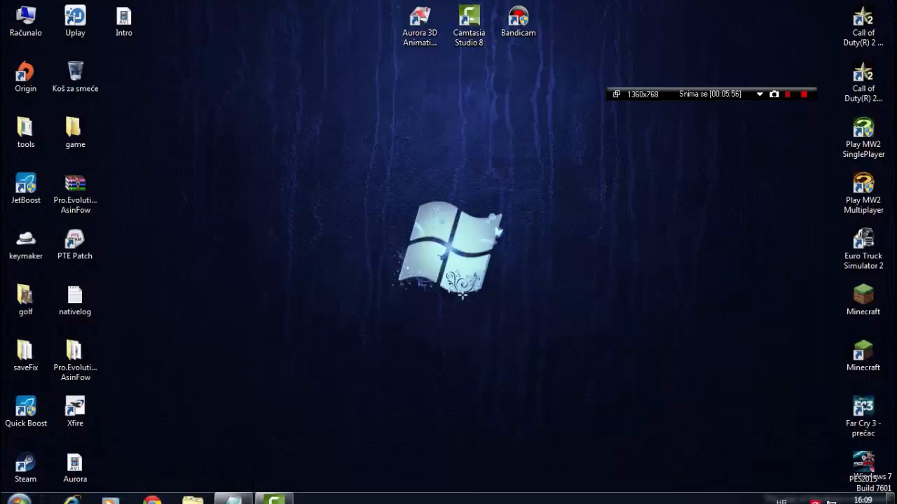
click(234, 491)
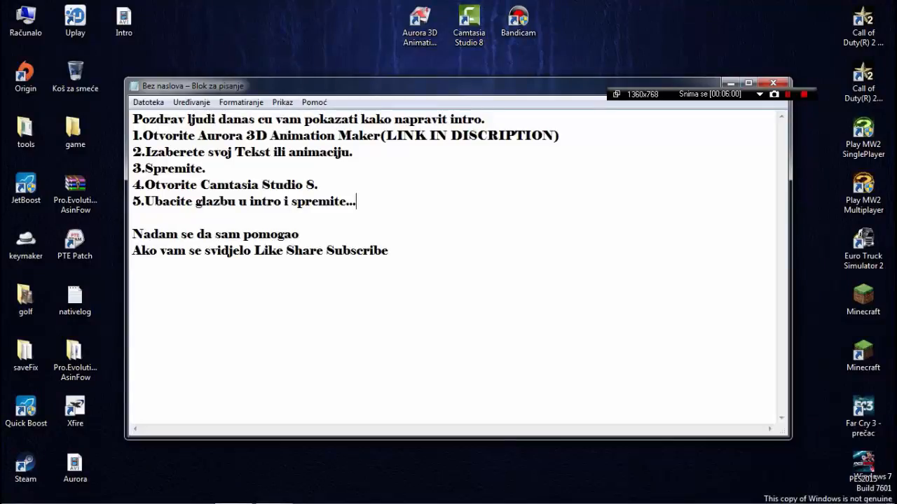
click(274, 491)
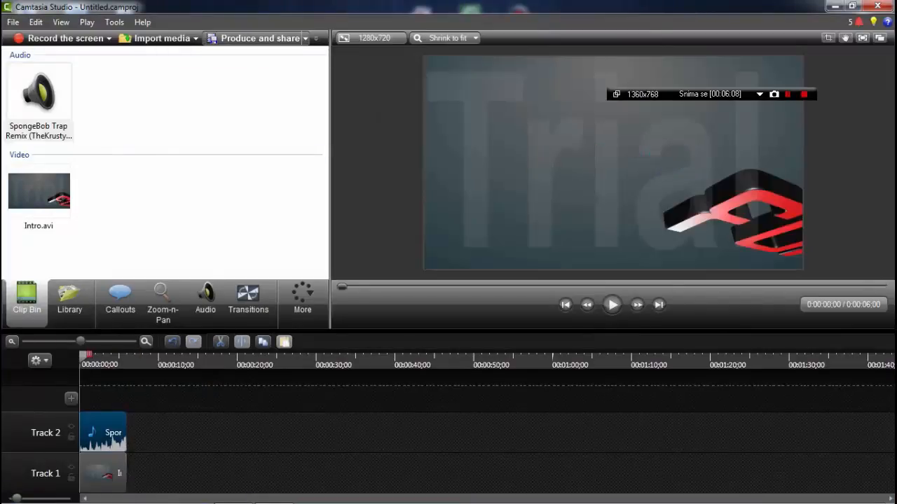
- Produce the project with the MP4 with Smart Player (up to 720p) preset under the production name Intro
click(254, 38)
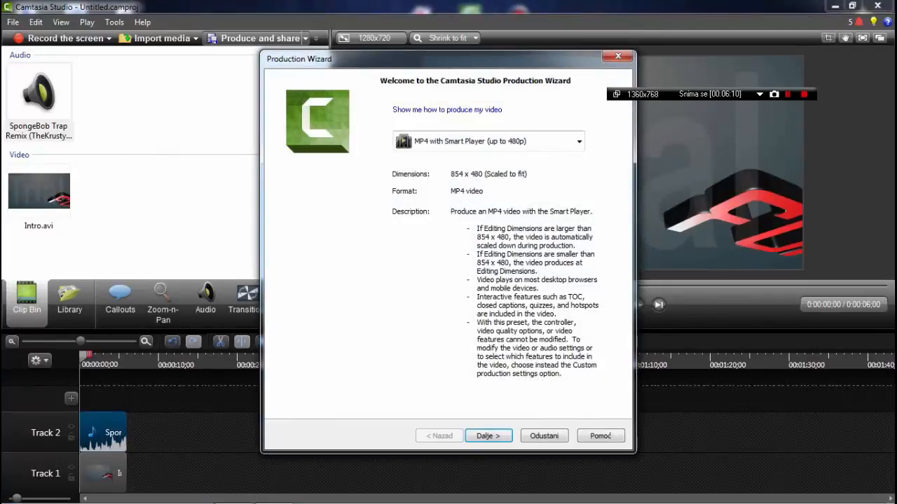
click(579, 141)
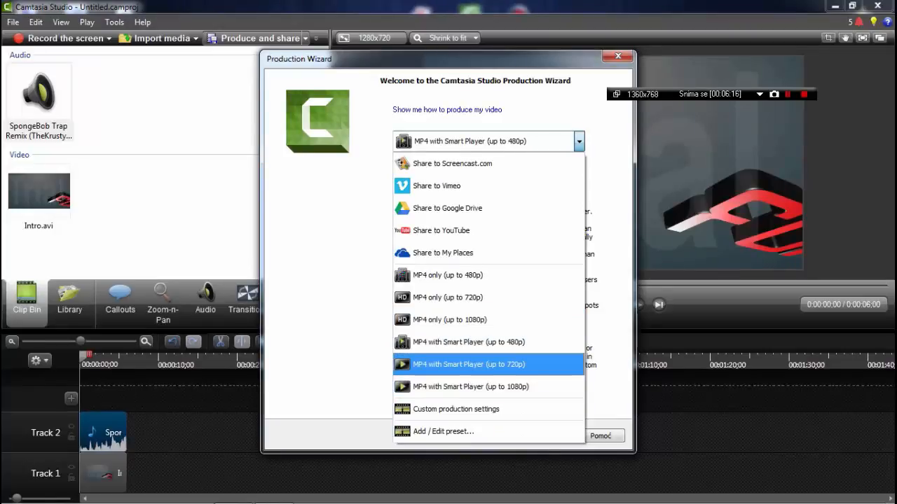
click(468, 365)
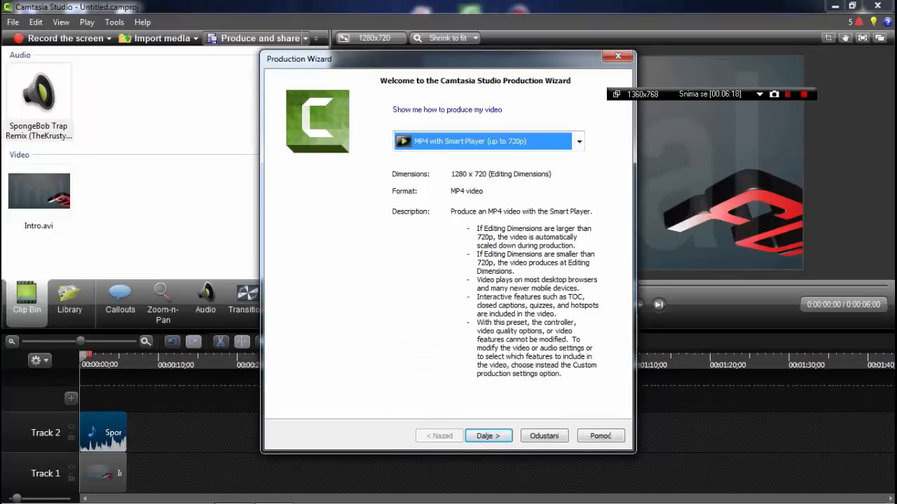
key(Return)
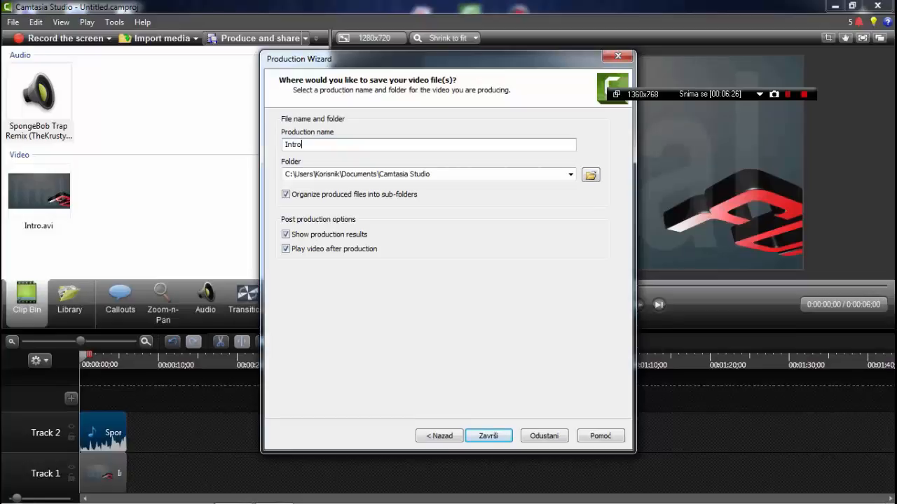
key(Return)
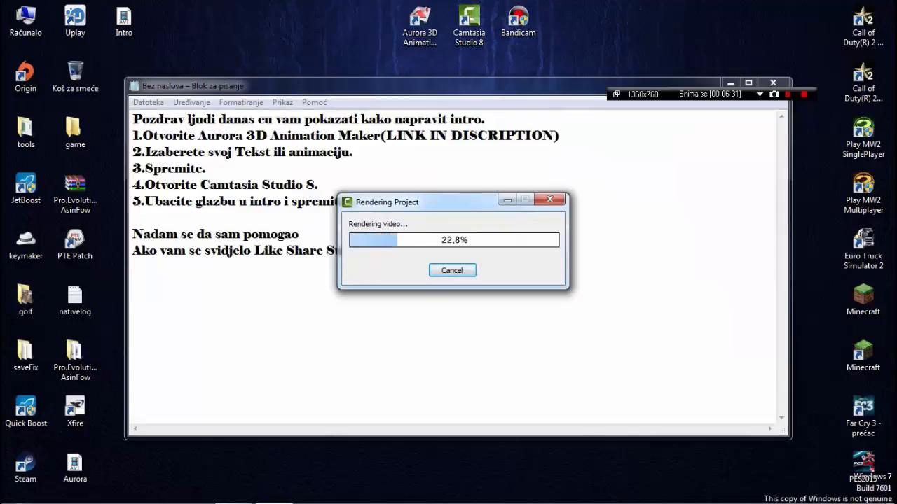
drag(448, 202, 600, 194)
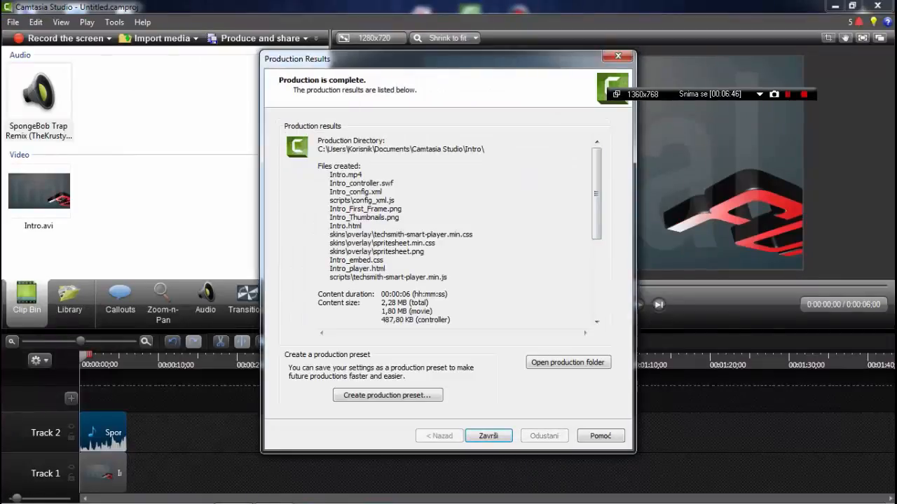
- Finish the production results and close Camtasia Studio
click(488, 436)
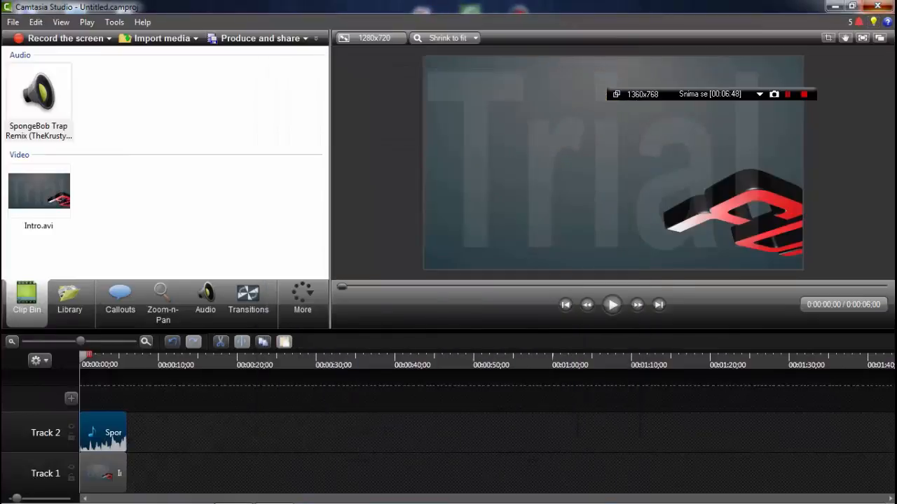
click(877, 6)
click(459, 287)
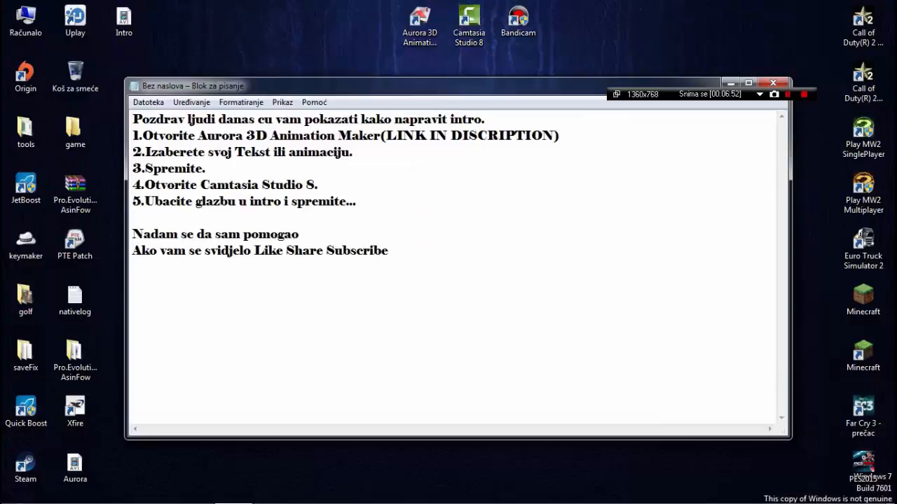
- Highlight the two closing lines in the Notepad note, from "Nadam se da sam pomogao" to "Like Share Subscribe"
drag(382, 251, 132, 235)
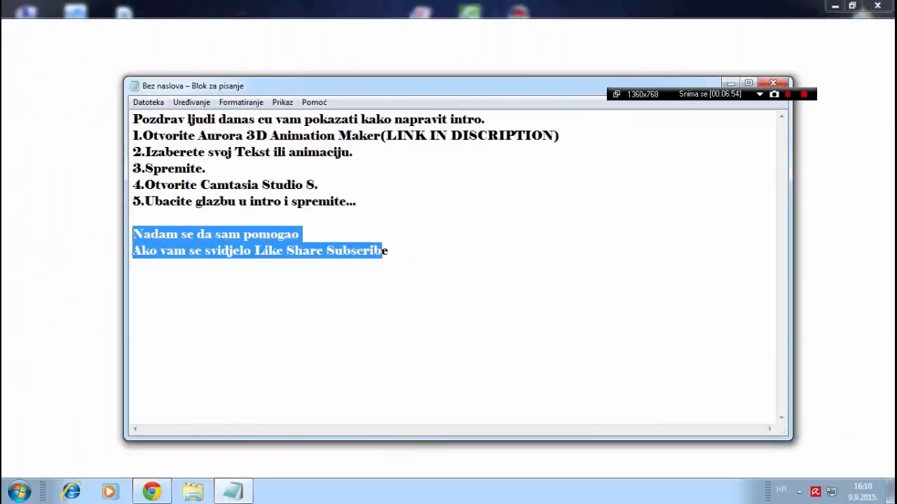
click(390, 251)
drag(388, 251, 133, 234)
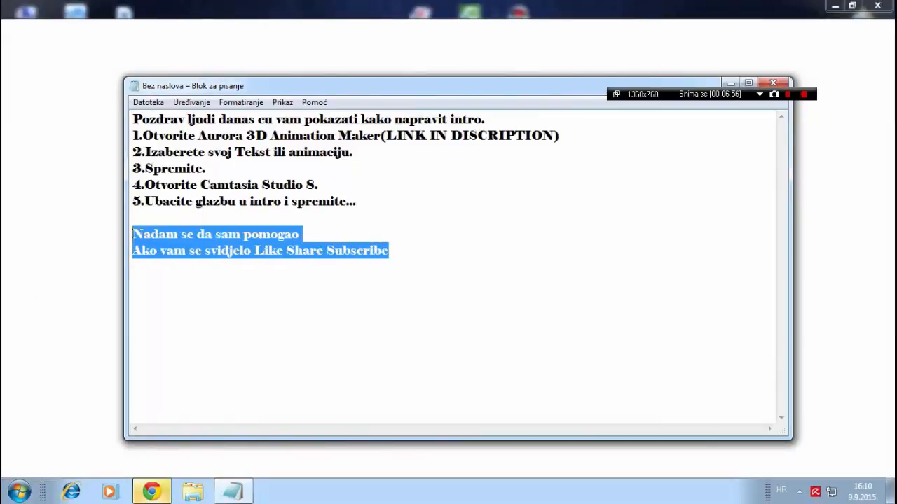